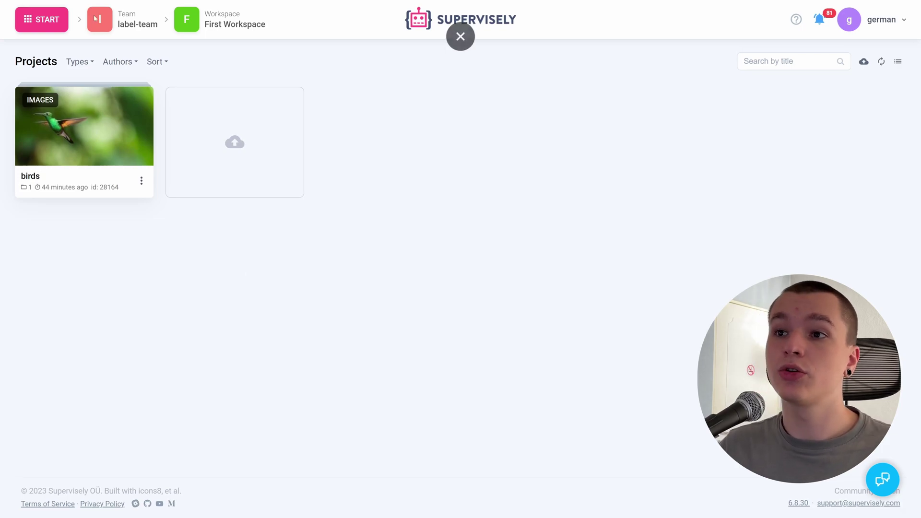
Switch to the label-team team and open First Workspace's projects
{"action": "left_click", "coordinate": [138, 23]}
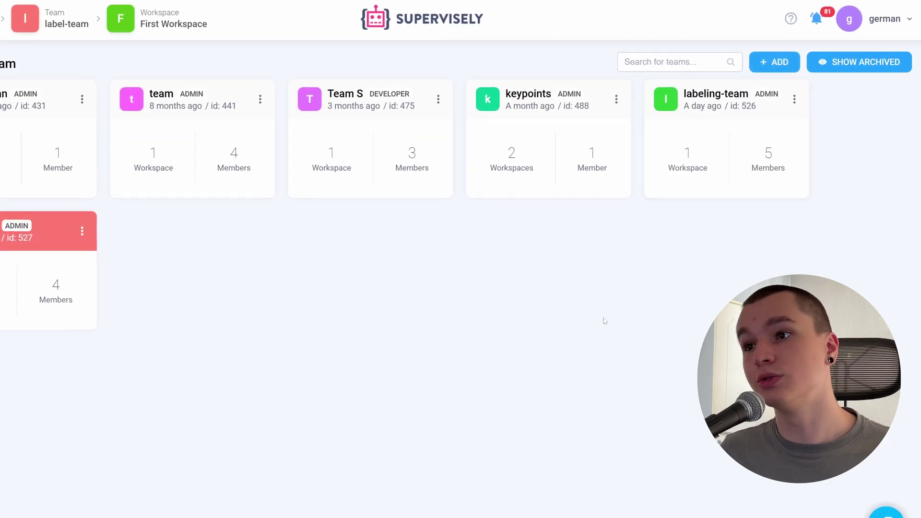
{"action": "left_click", "coordinate": [48, 278]}
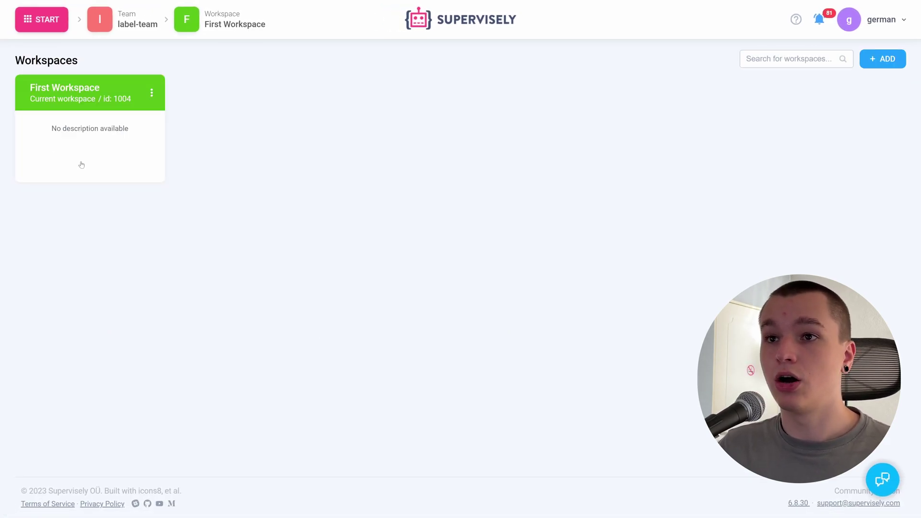
{"action": "left_click", "coordinate": [154, 132]}
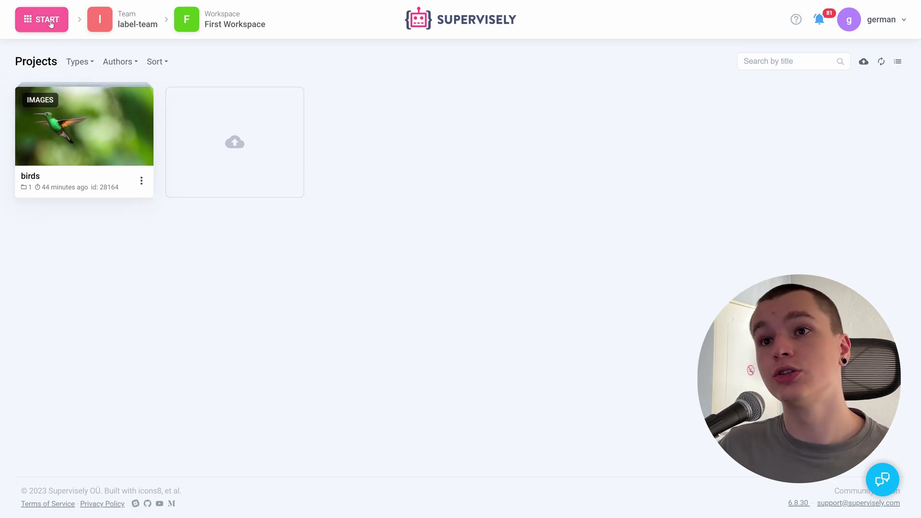
Review the team members list, checking the annotator's role options without changing them
{"action": "left_click", "coordinate": [48, 21]}
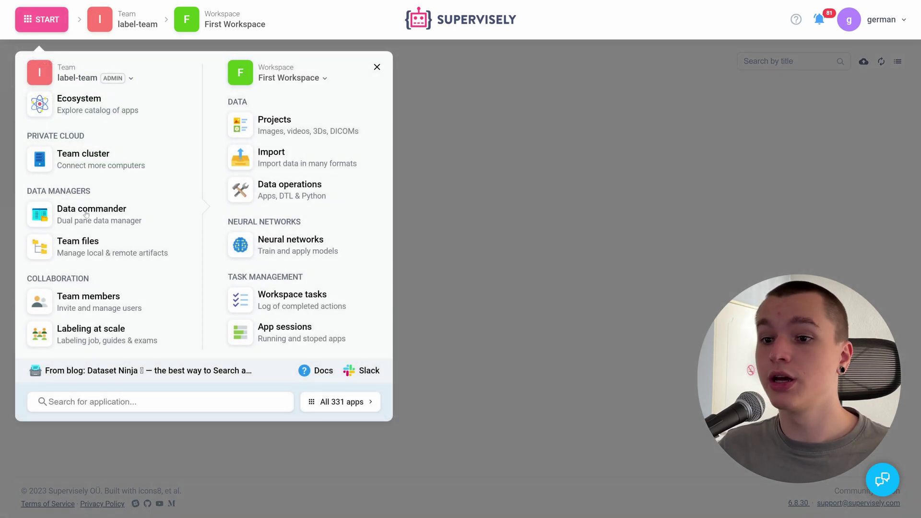
{"action": "left_click", "coordinate": [93, 300]}
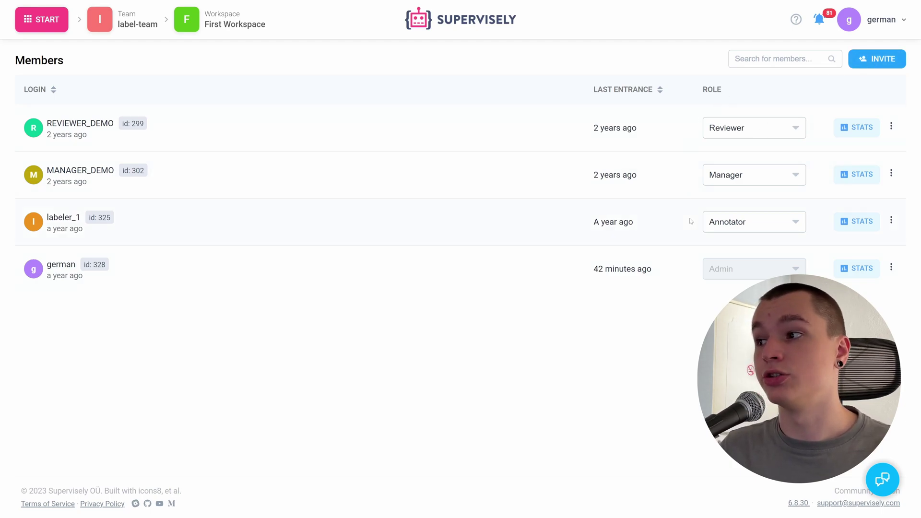
{"action": "left_click", "coordinate": [705, 216]}
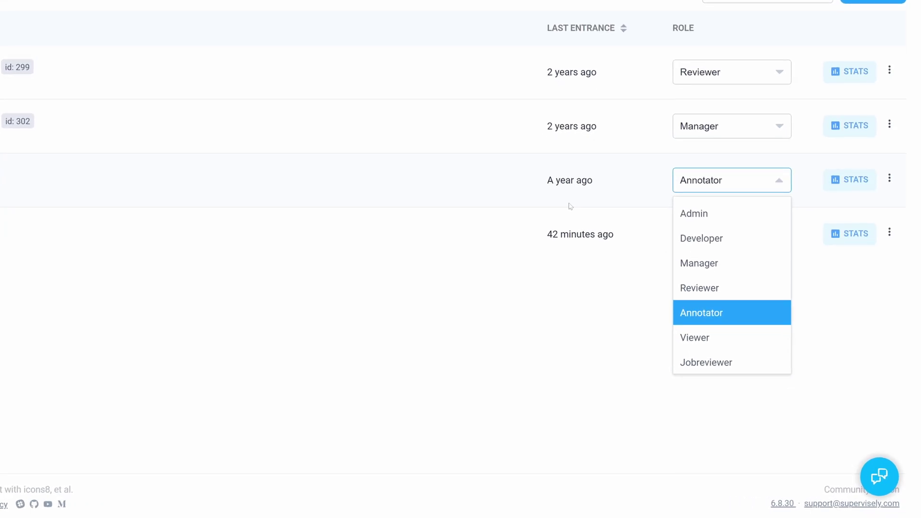
{"action": "scroll", "coordinate": [692, 242], "scroll_direction": "down", "scroll_amount": 1}
{"action": "scroll", "coordinate": [692, 244], "scroll_direction": "up", "scroll_amount": 1}
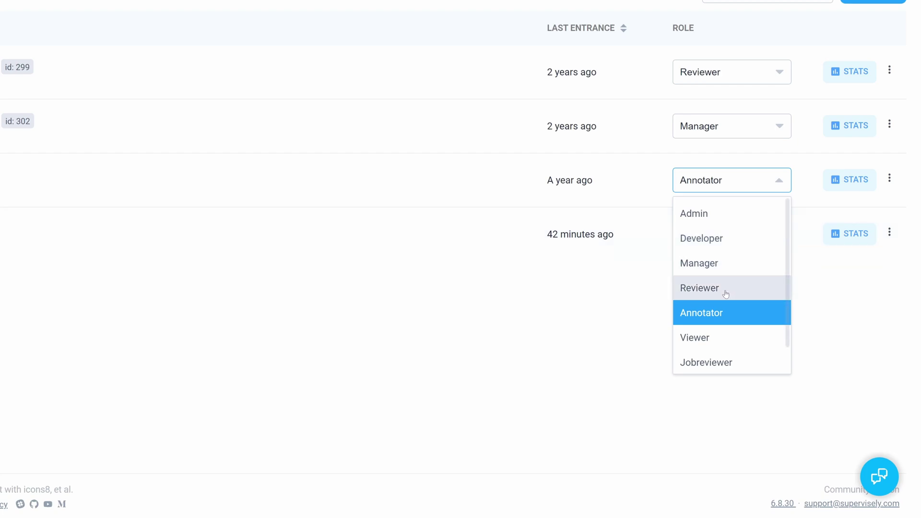
{"action": "left_click", "coordinate": [513, 292]}
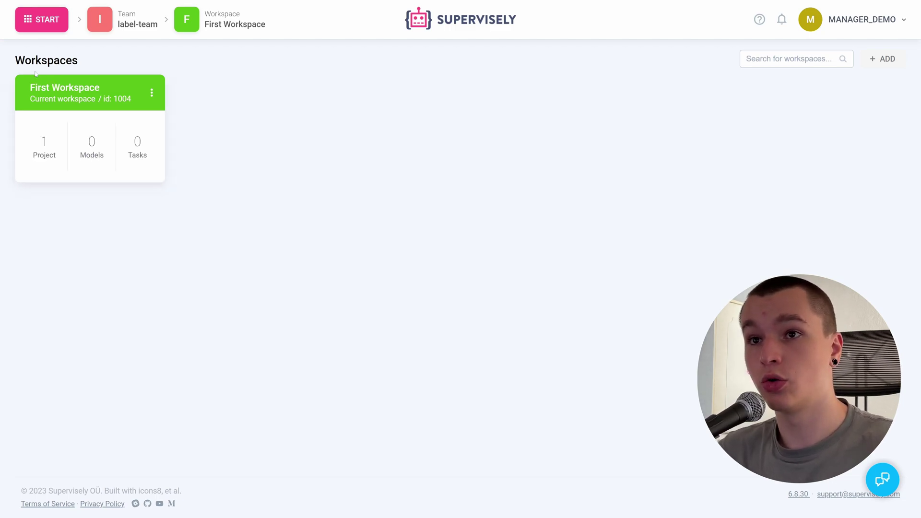
Go to Labeling Jobs and begin a new job, defaulting to the title Annotation Job (#1)
{"action": "left_click", "coordinate": [47, 19]}
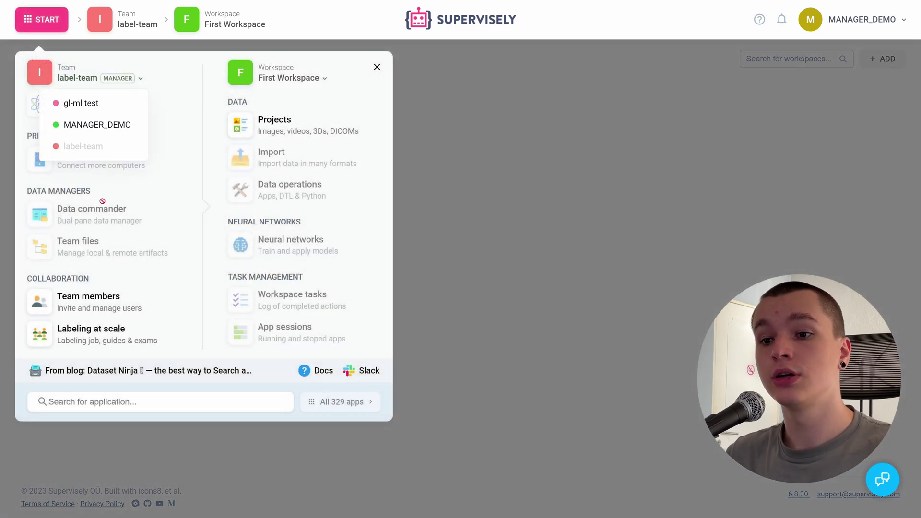
{"action": "left_click", "coordinate": [134, 340]}
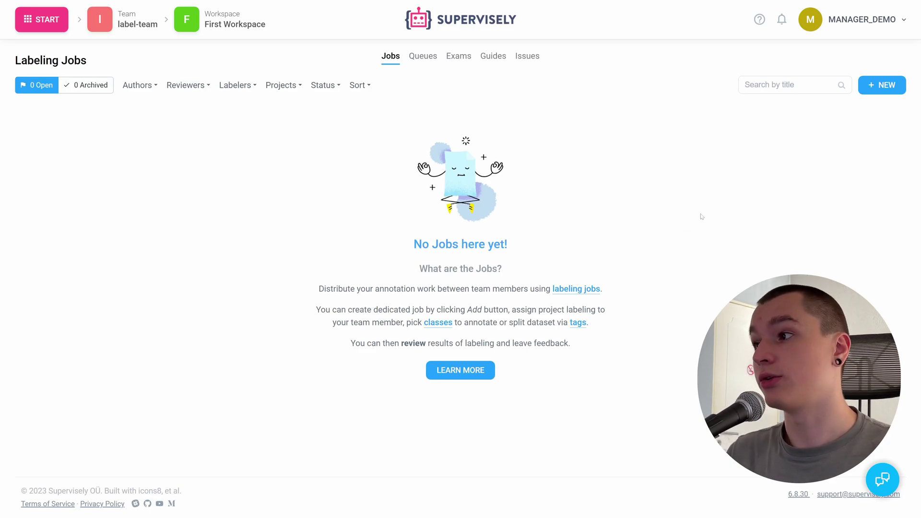
{"action": "left_click", "coordinate": [882, 89]}
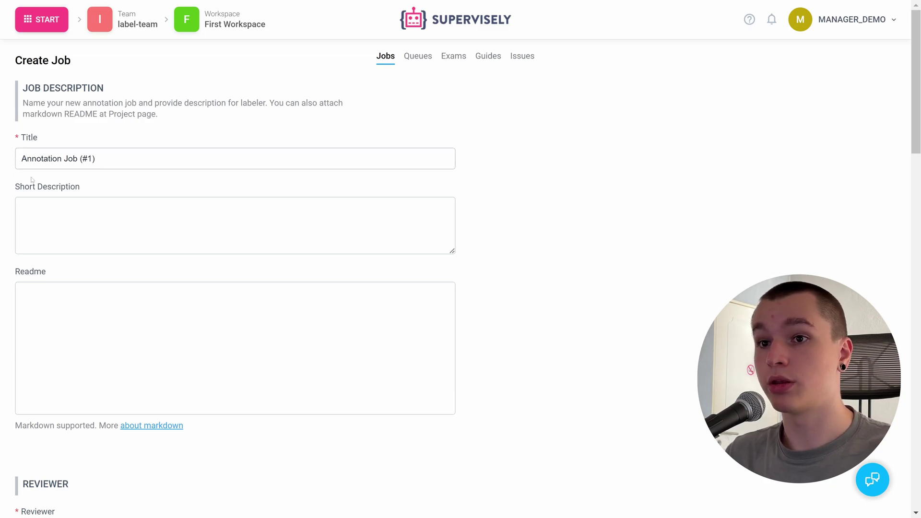
{"action": "scroll", "coordinate": [137, 185], "scroll_direction": "down", "scroll_amount": 3}
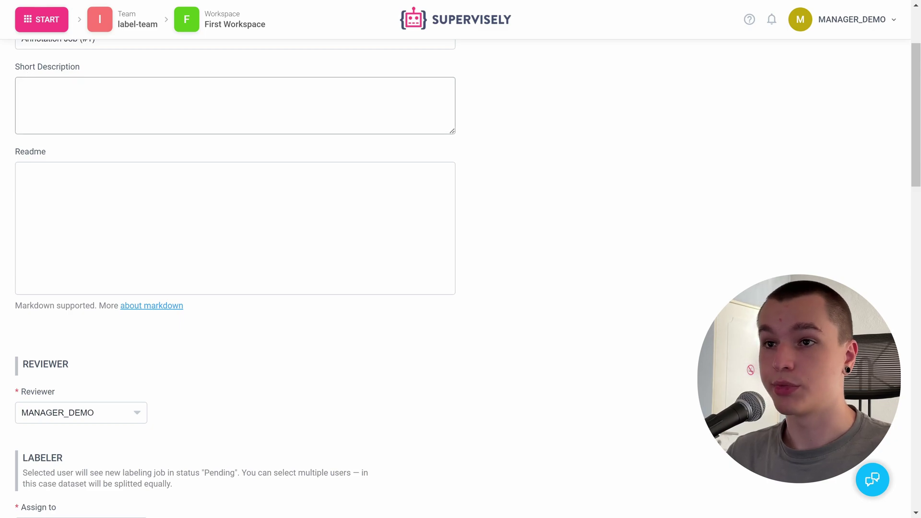
{"action": "scroll", "coordinate": [28, 75], "scroll_direction": "down", "scroll_amount": 4}
{"action": "scroll", "coordinate": [205, 100], "scroll_direction": "down", "scroll_amount": 3}
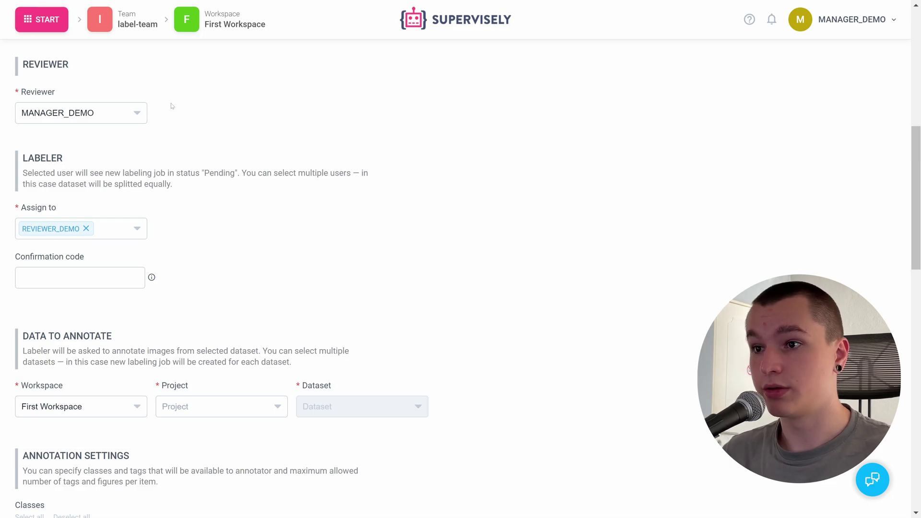
{"action": "scroll", "coordinate": [172, 105], "scroll_direction": "down", "scroll_amount": 5}
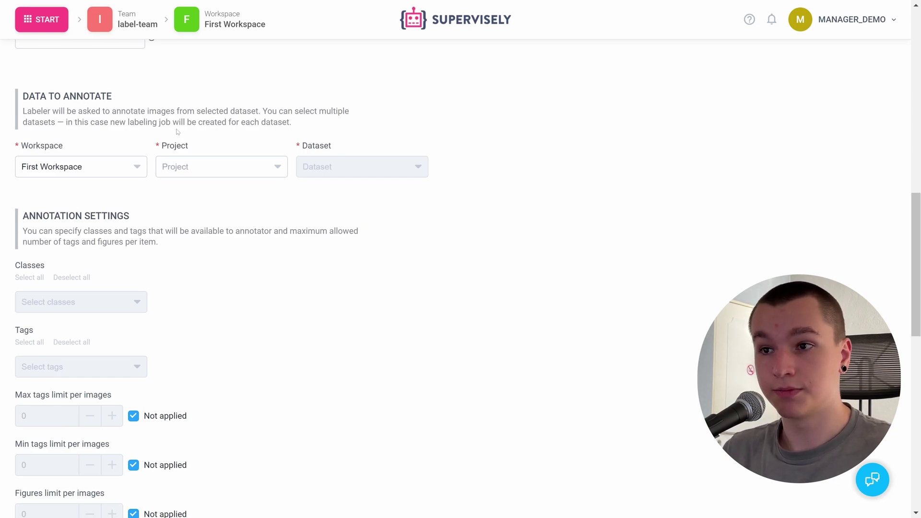
Choose the birds project and birds dataset as the job's data to annotate
{"action": "left_click", "coordinate": [201, 168]}
{"action": "left_click", "coordinate": [210, 197]}
{"action": "left_click", "coordinate": [333, 171]}
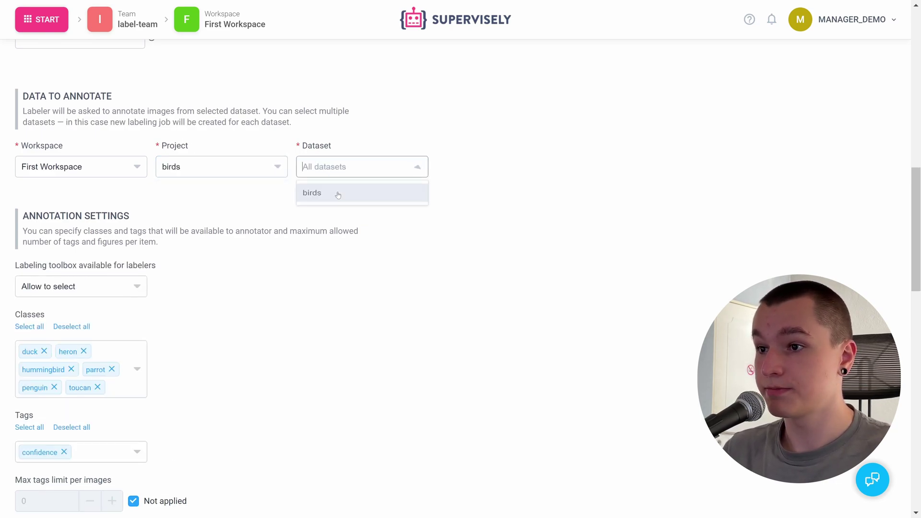
{"action": "left_click", "coordinate": [338, 194]}
{"action": "left_click", "coordinate": [376, 261]}
{"action": "scroll", "coordinate": [272, 218], "scroll_direction": "down", "scroll_amount": 1}
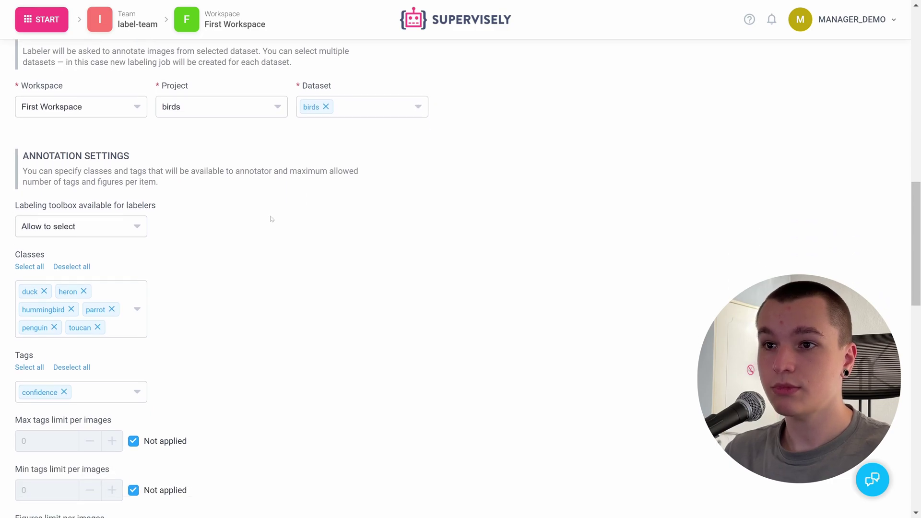
{"action": "scroll", "coordinate": [271, 219], "scroll_direction": "down", "scroll_amount": 1}
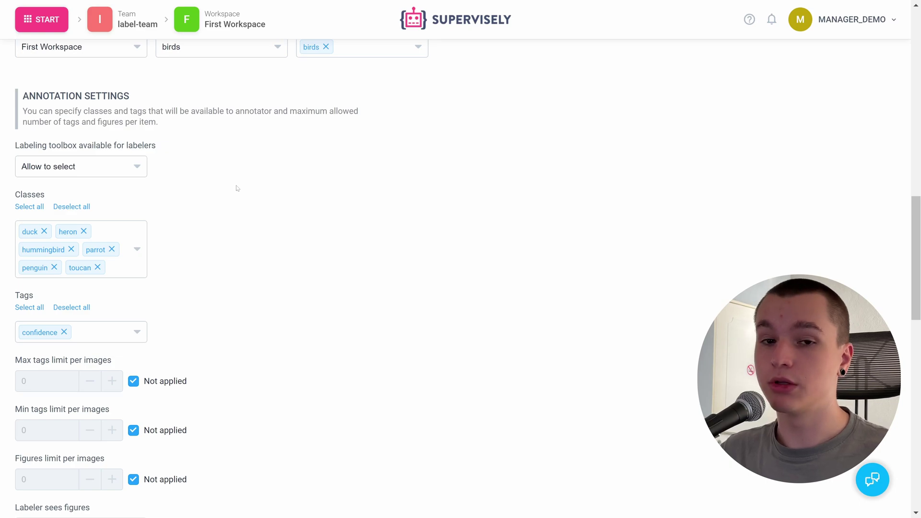
Give labelers the Basic toolbox and remove heron, duck and penguin from allowed classes
{"action": "left_click", "coordinate": [125, 165]}
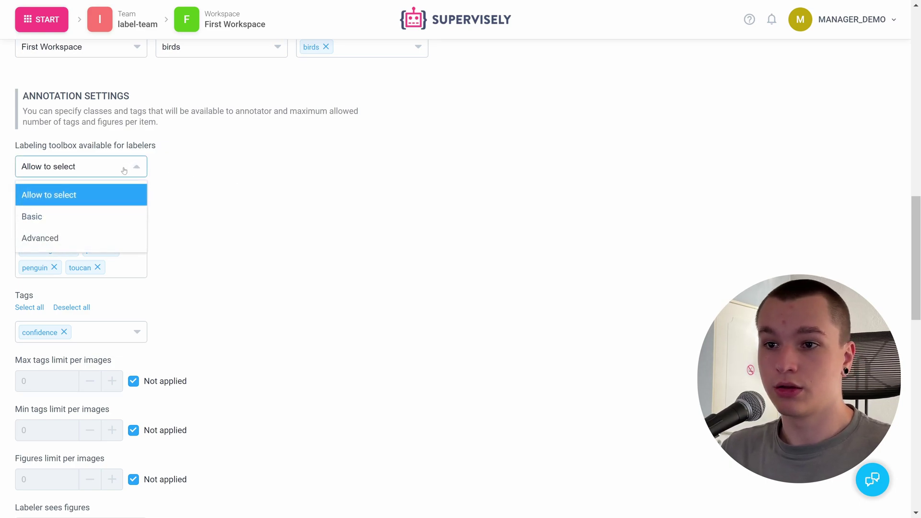
{"action": "left_click", "coordinate": [82, 217]}
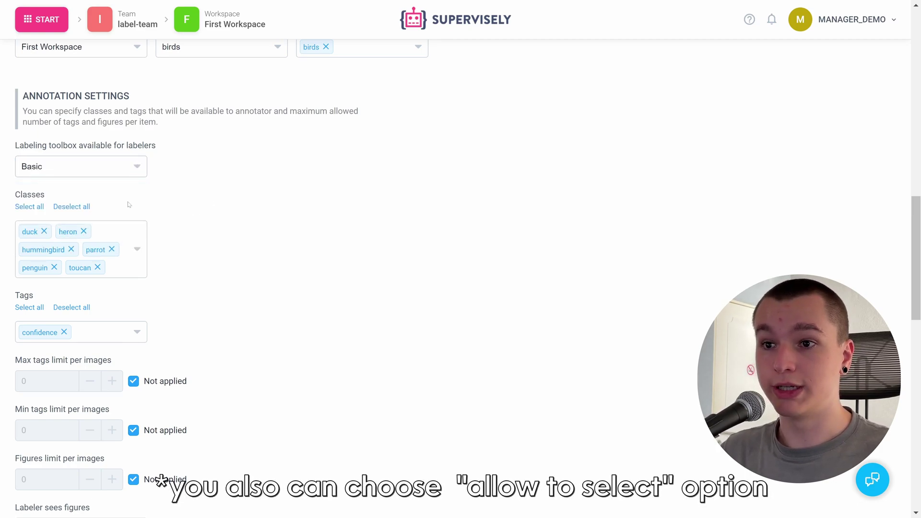
{"action": "scroll", "coordinate": [272, 181], "scroll_direction": "down", "scroll_amount": 3}
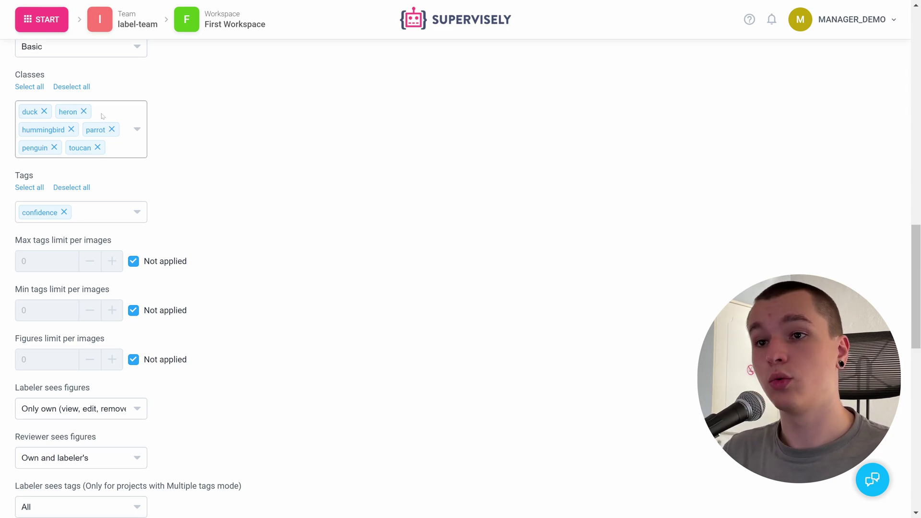
{"action": "left_click", "coordinate": [84, 111]}
{"action": "left_click", "coordinate": [44, 111]}
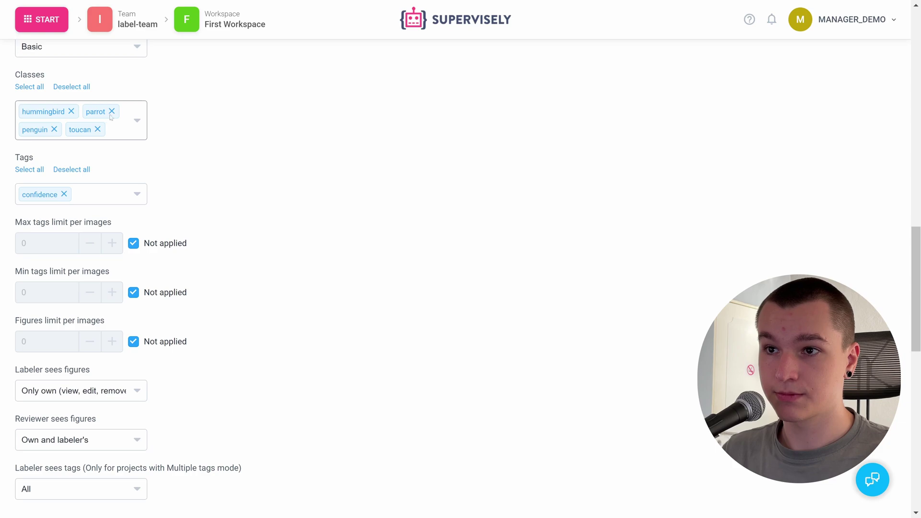
{"action": "left_click", "coordinate": [54, 129]}
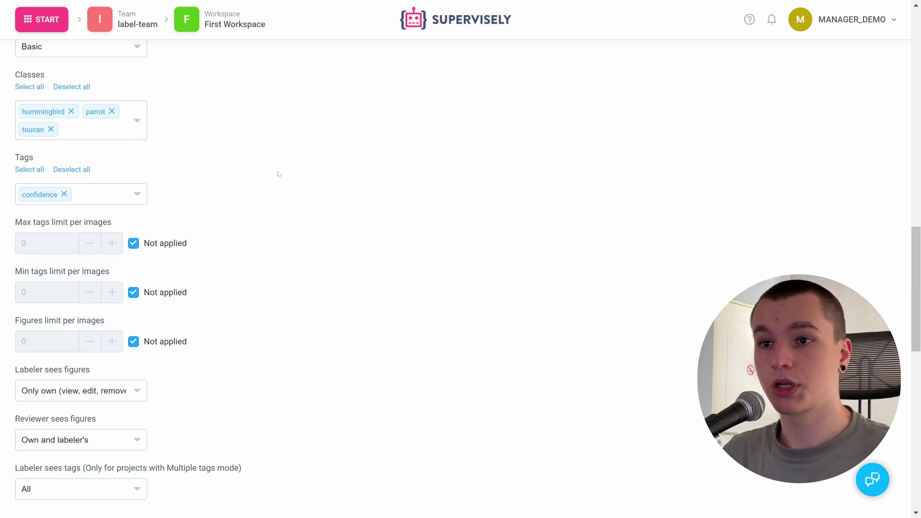
Remove the confidence tag and keep labelers limited to seeing only their own figures
{"action": "scroll", "coordinate": [167, 136], "scroll_direction": "down", "scroll_amount": 1}
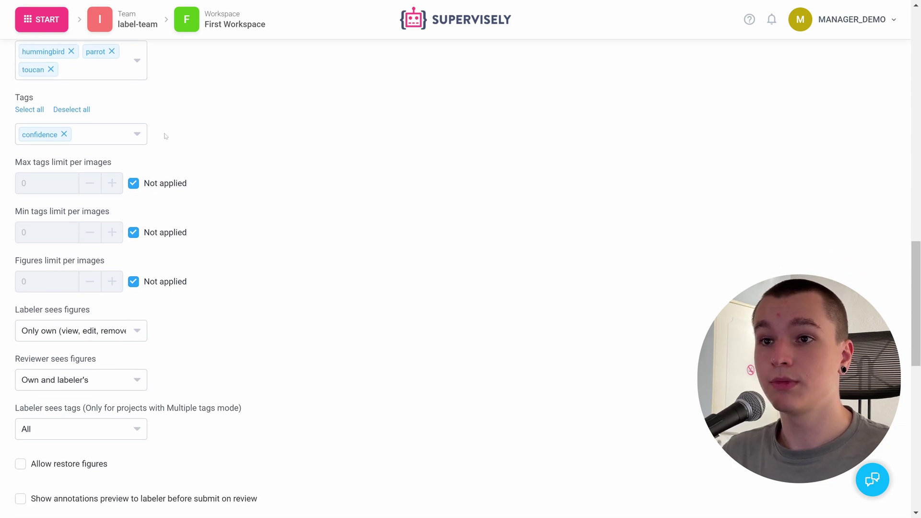
{"action": "left_click", "coordinate": [64, 134]}
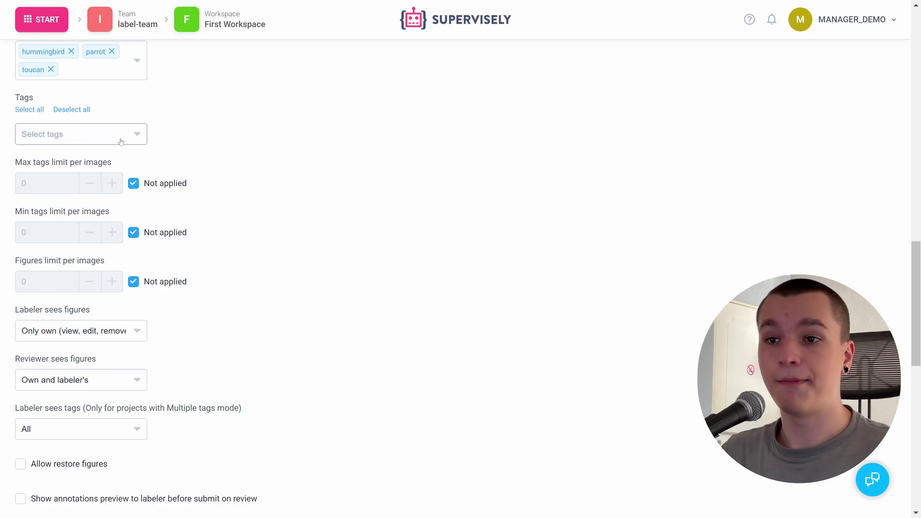
{"action": "scroll", "coordinate": [123, 140], "scroll_direction": "down", "scroll_amount": 1}
{"action": "scroll", "coordinate": [139, 142], "scroll_direction": "up", "scroll_amount": 1}
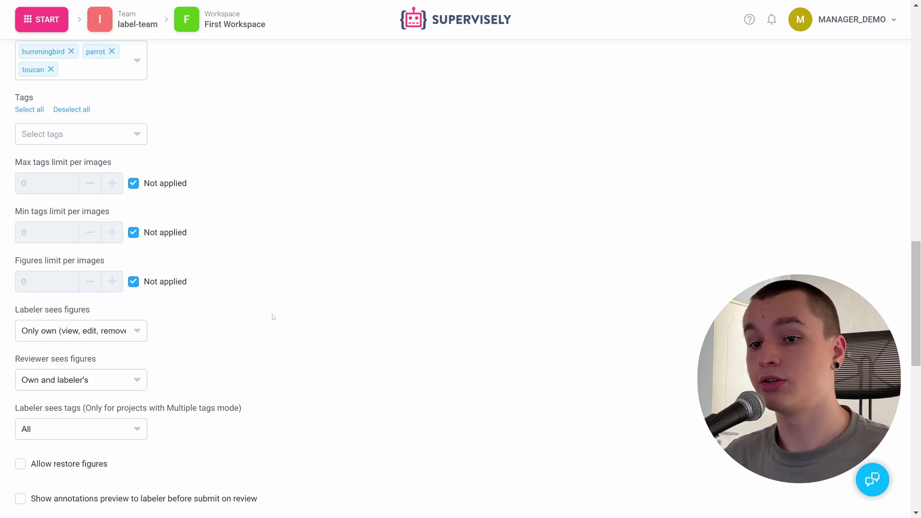
{"action": "left_click", "coordinate": [99, 338]}
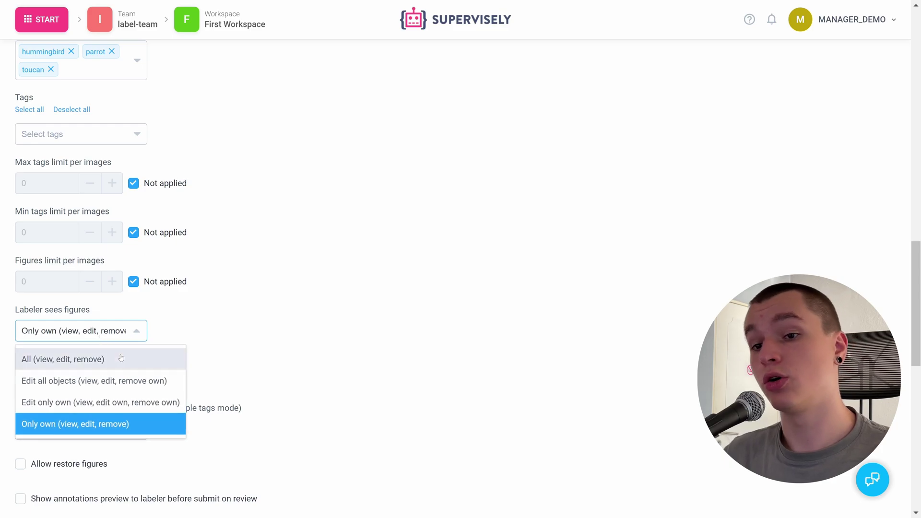
{"action": "left_click", "coordinate": [171, 323]}
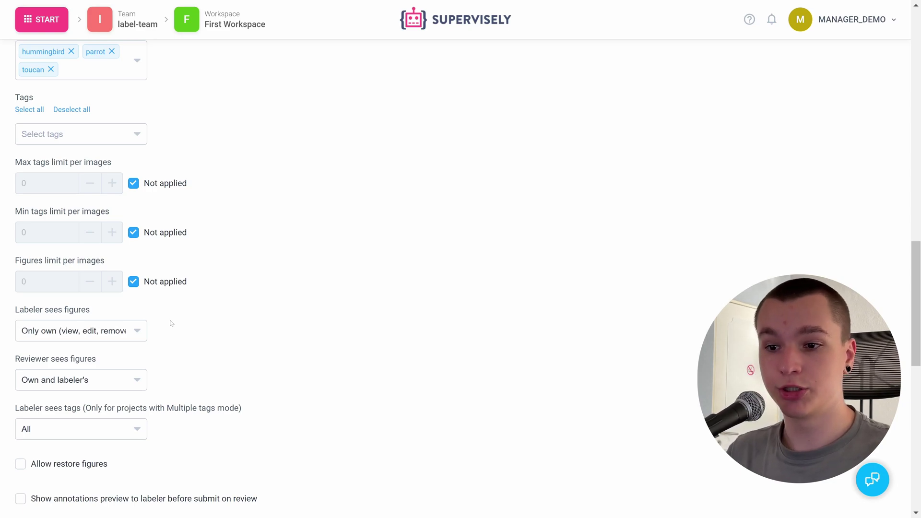
Inspect the include-tag, exclude-tag and class filter options without choosing any
{"action": "scroll", "coordinate": [171, 322], "scroll_direction": "down", "scroll_amount": 4}
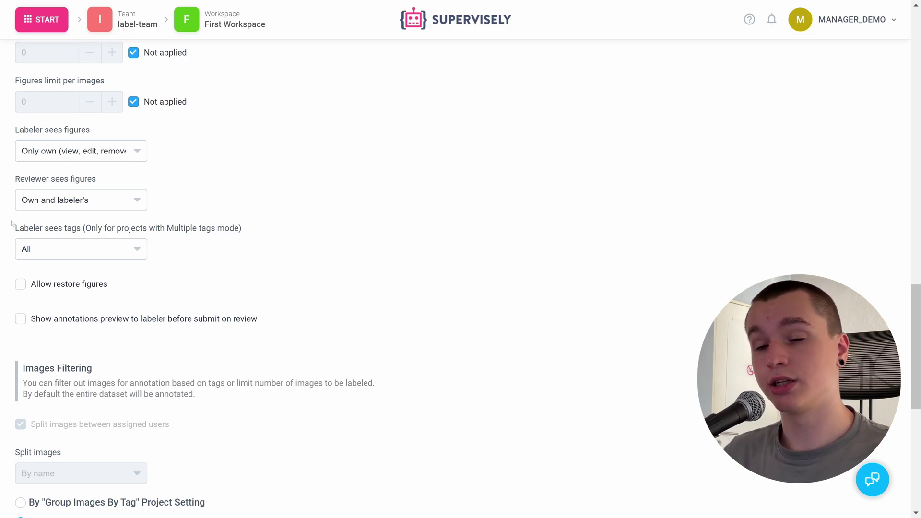
{"action": "scroll", "coordinate": [72, 231], "scroll_direction": "down", "scroll_amount": 5}
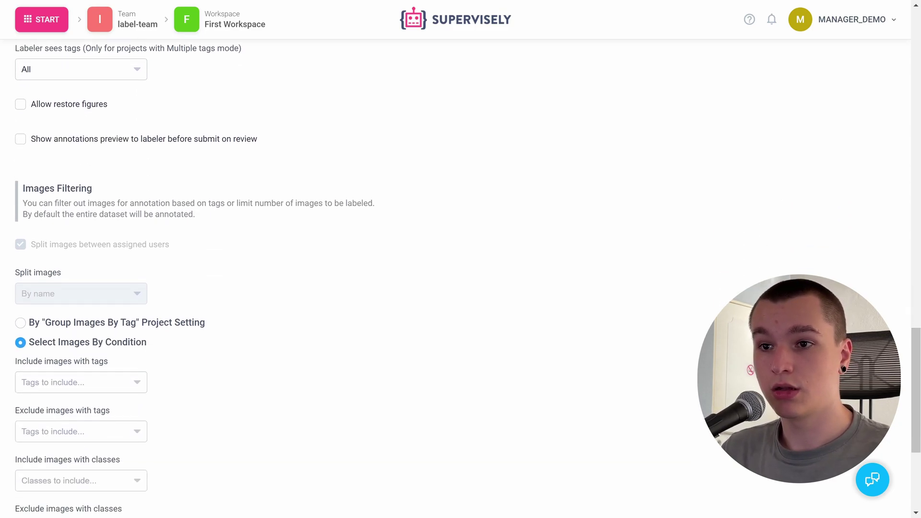
{"action": "scroll", "coordinate": [94, 212], "scroll_direction": "down", "scroll_amount": 1}
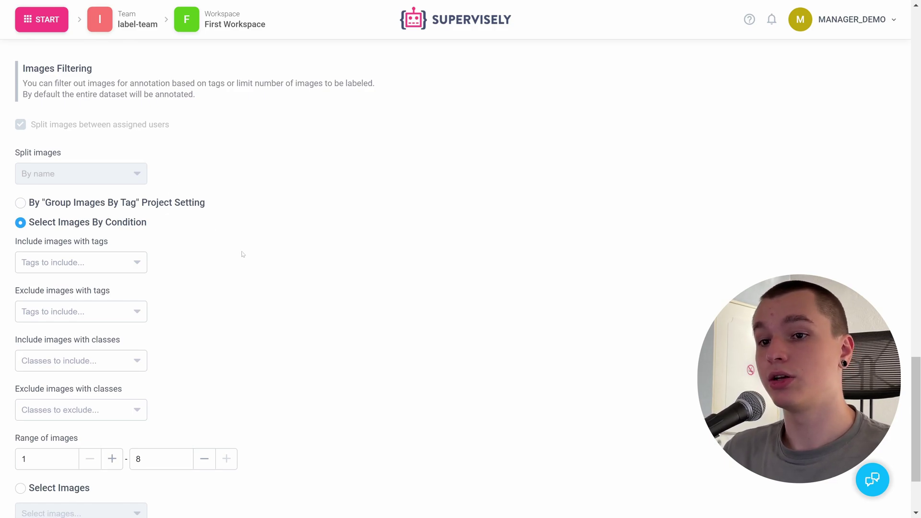
{"action": "left_click", "coordinate": [109, 260]}
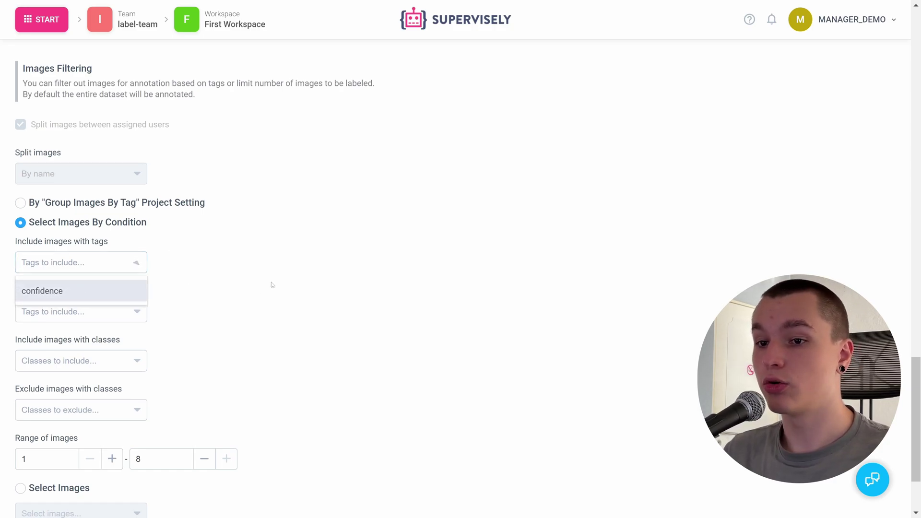
{"action": "left_click", "coordinate": [85, 315]}
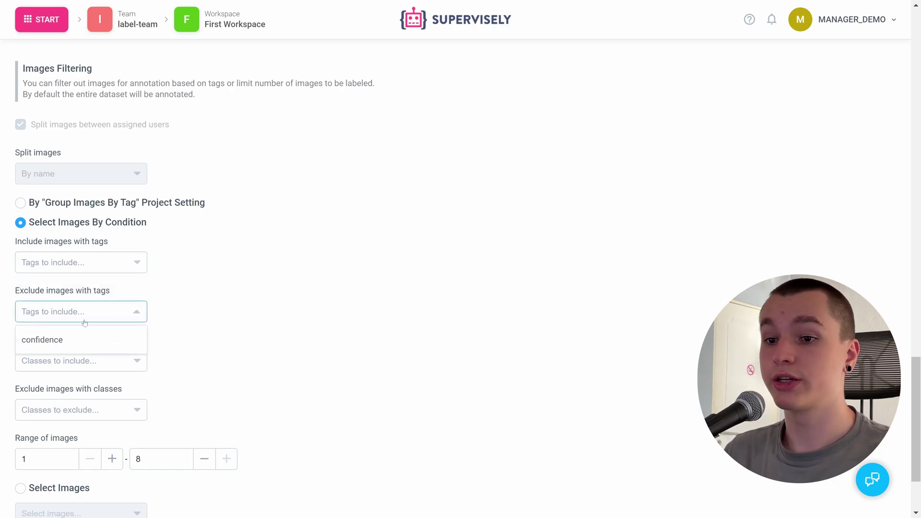
{"action": "left_click", "coordinate": [220, 314]}
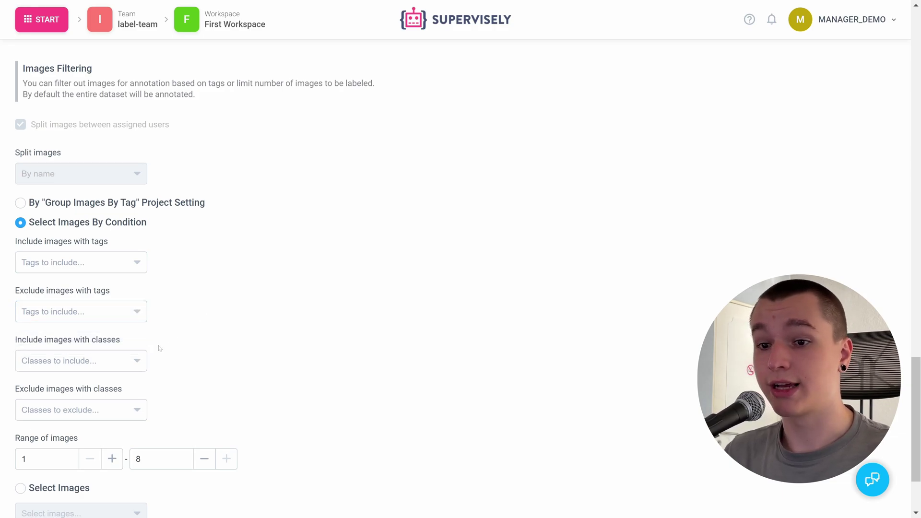
{"action": "left_click", "coordinate": [128, 358]}
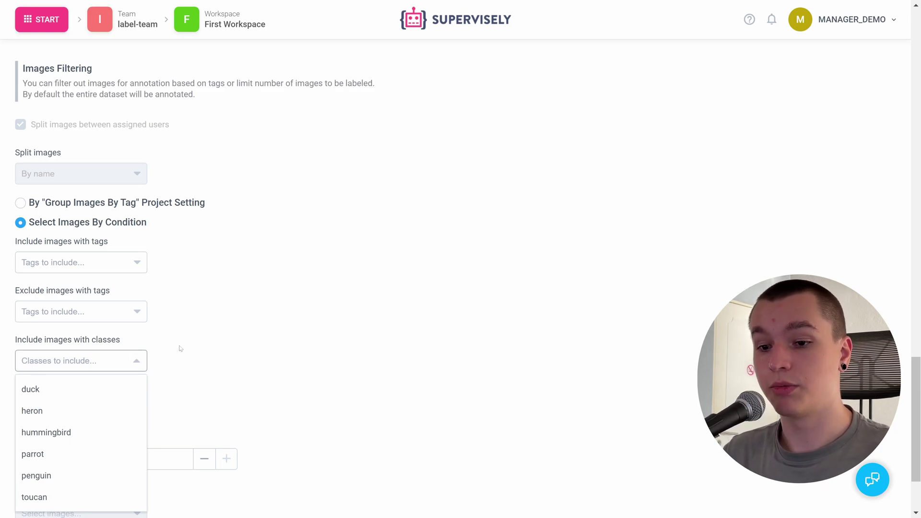
{"action": "left_click", "coordinate": [165, 338]}
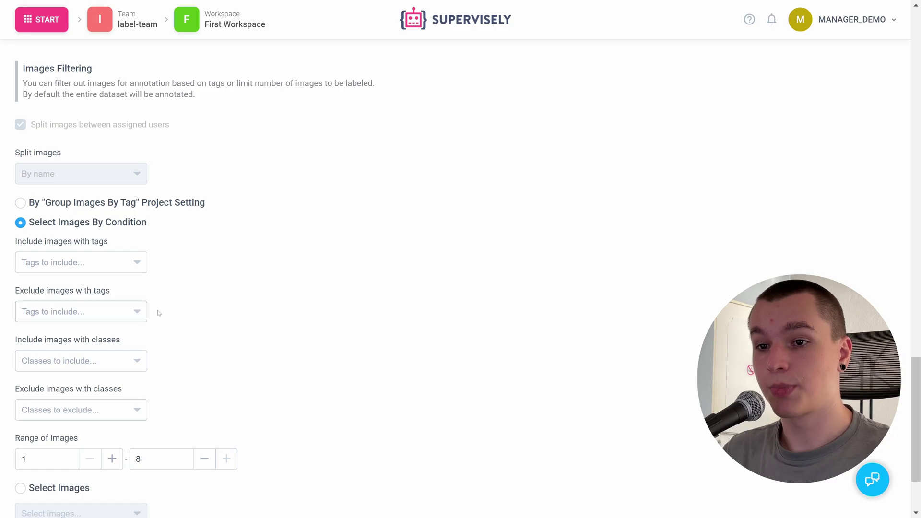
{"action": "scroll", "coordinate": [87, 220], "scroll_direction": "down", "scroll_amount": 1}
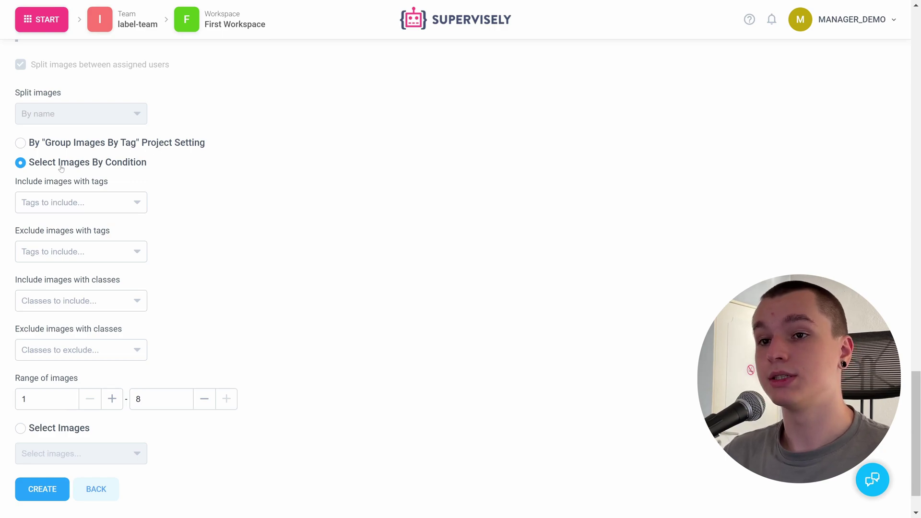
{"action": "scroll", "coordinate": [73, 339], "scroll_direction": "down", "scroll_amount": 1}
Select the hummingbird, pexels-caio-56733.jpg and pexels-carlos-spitzer-17811.jpg images and create the job
{"action": "left_click", "coordinate": [42, 382]}
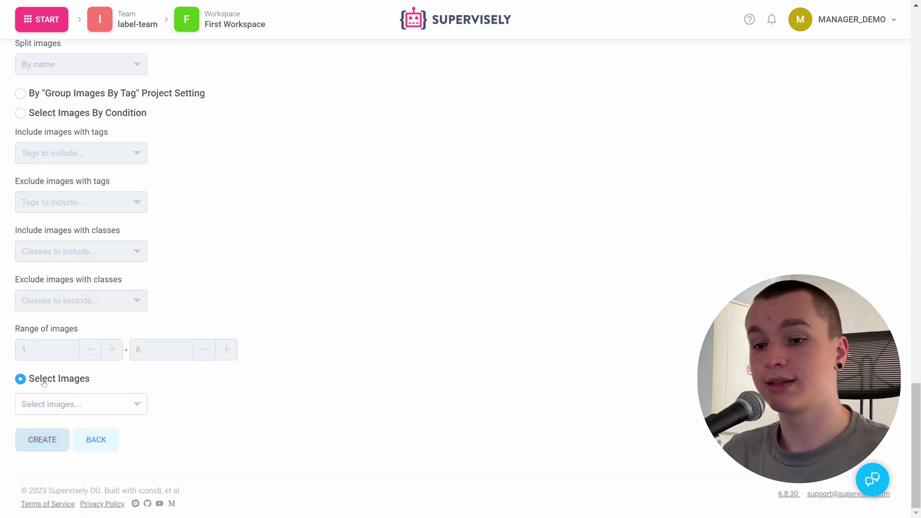
{"action": "left_click", "coordinate": [81, 405]}
{"action": "left_click", "coordinate": [136, 404]}
{"action": "left_click", "coordinate": [135, 405]}
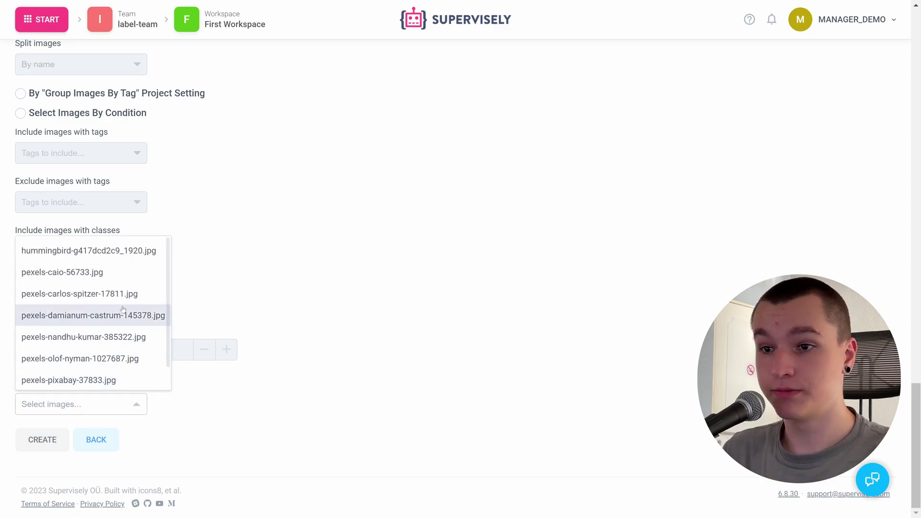
{"action": "left_click", "coordinate": [159, 251]}
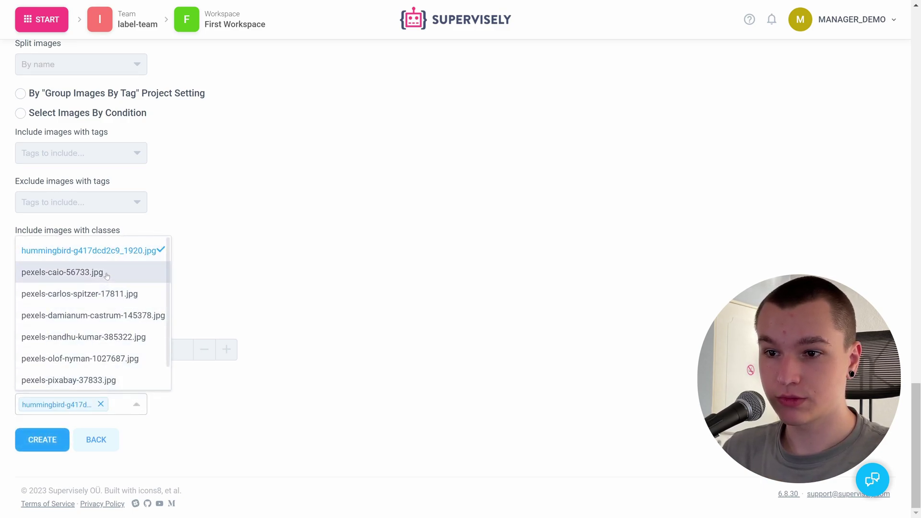
{"action": "left_click", "coordinate": [107, 272]}
{"action": "left_click", "coordinate": [96, 293]}
{"action": "left_click", "coordinate": [248, 413]}
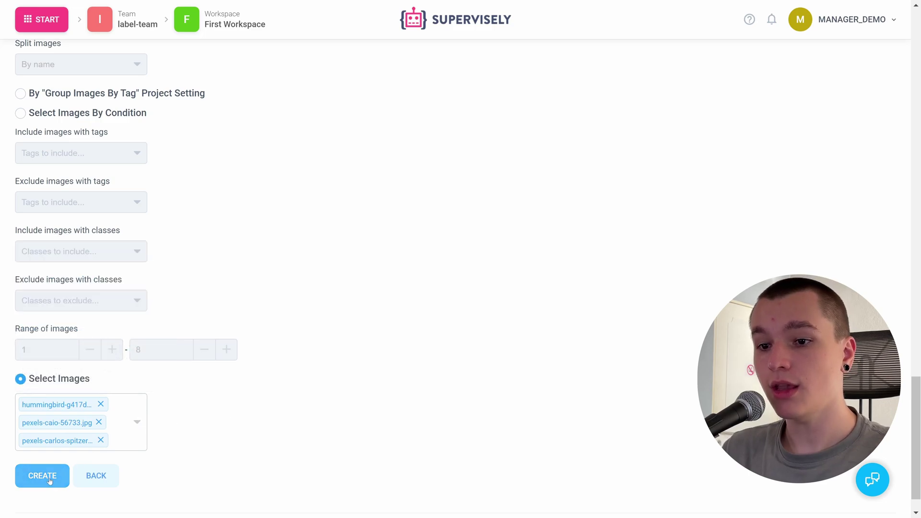
{"action": "left_click", "coordinate": [43, 476]}
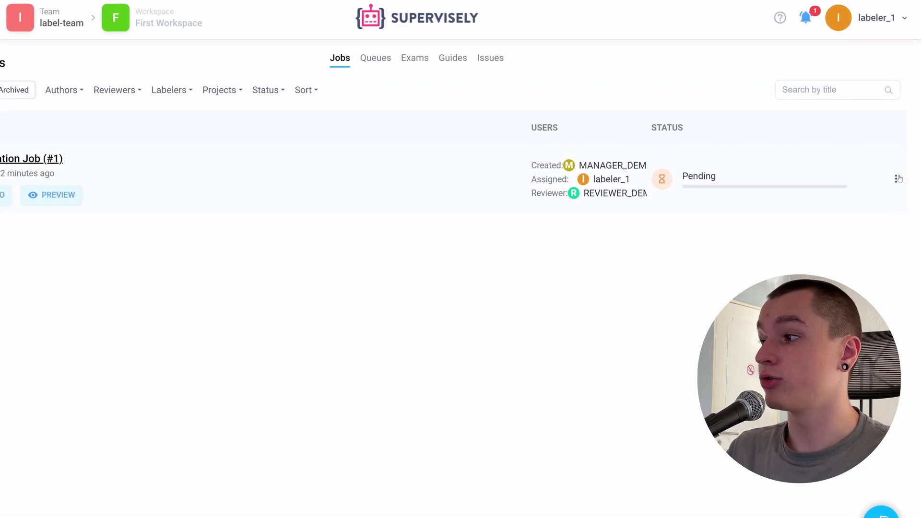
Start annotation on the pending Annotation Job (#1) from its actions menu
{"action": "left_click", "coordinate": [895, 179]}
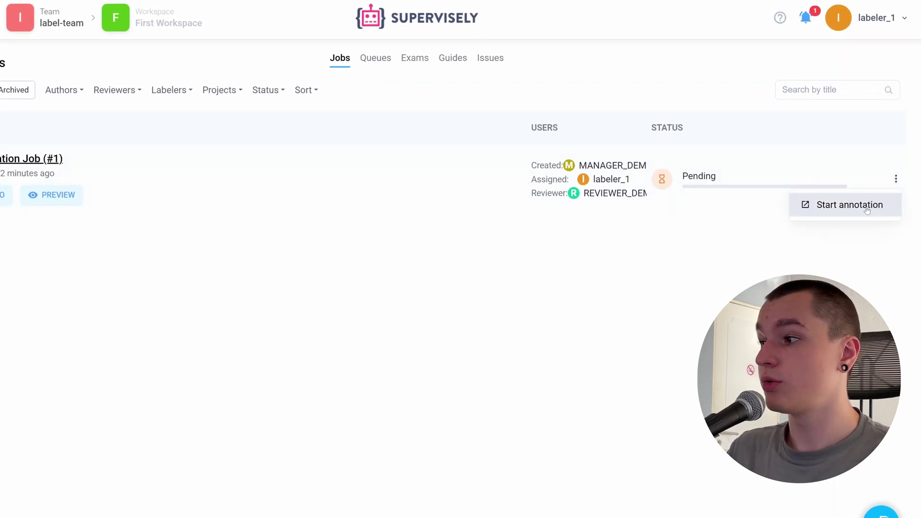
{"action": "left_click", "coordinate": [846, 205]}
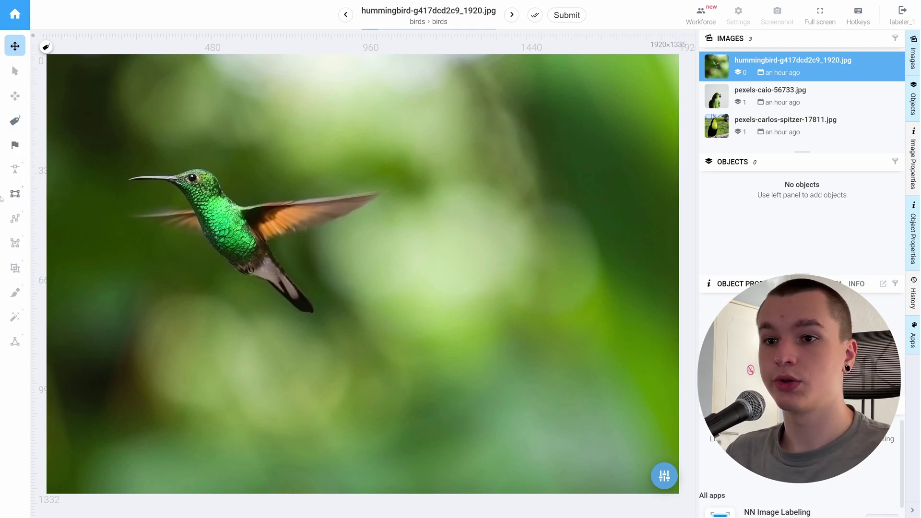
Draw a hummingbird rectangle around the bird and confirm the image
{"action": "key", "text": "6"}
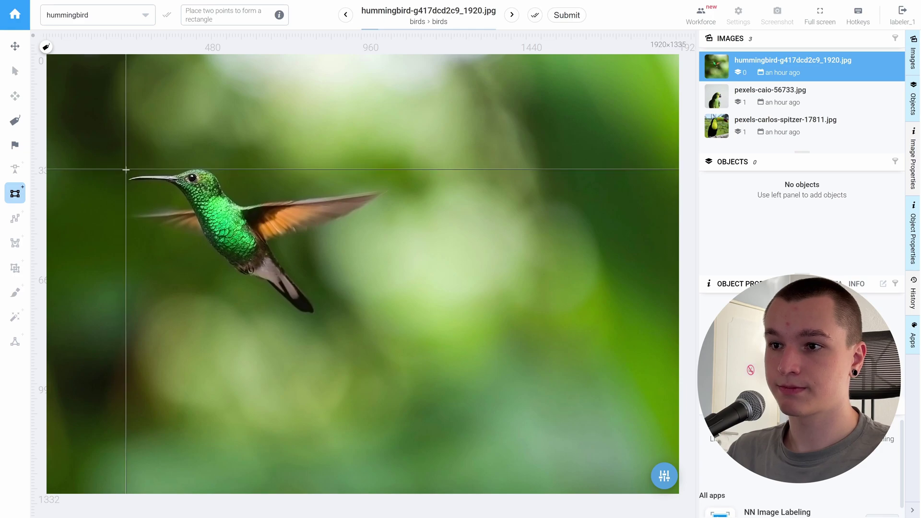
{"action": "left_click", "coordinate": [127, 168]}
{"action": "left_click", "coordinate": [387, 313]}
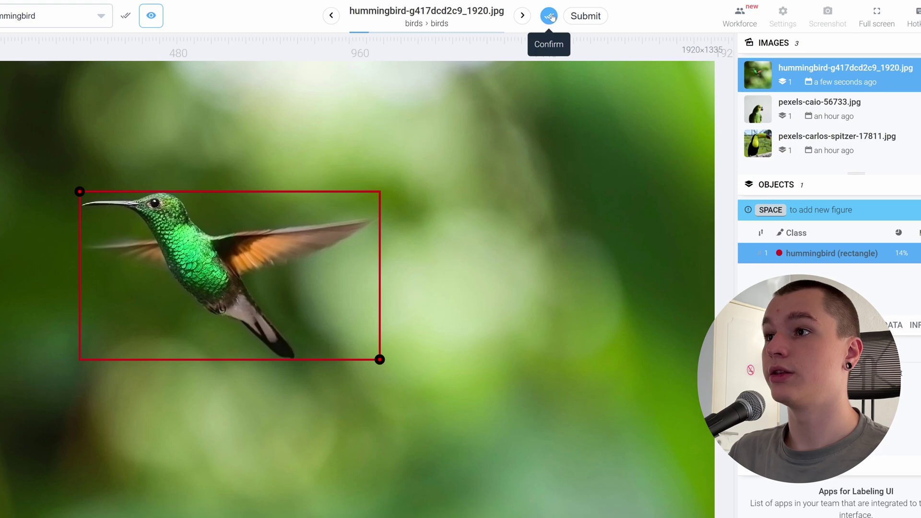
{"action": "left_click", "coordinate": [550, 17]}
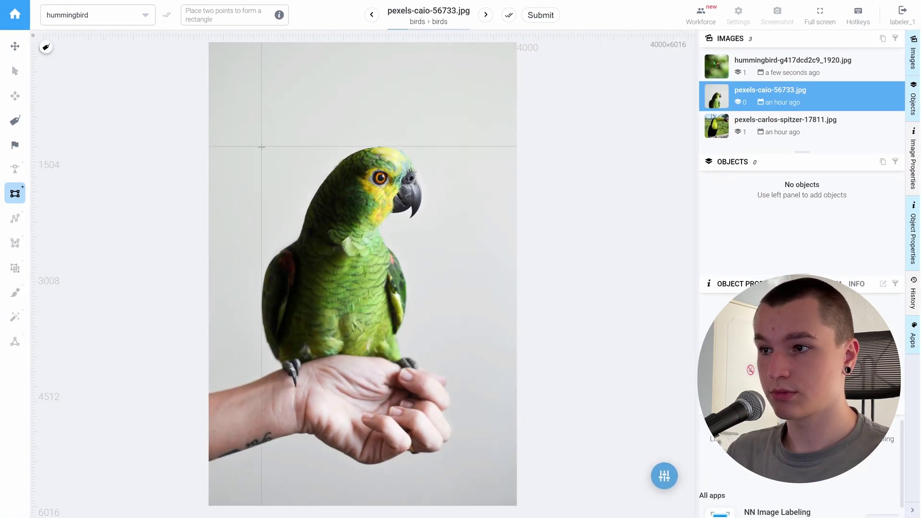
Switch the class to parrot, box the parrot and confirm the image
{"action": "key", "text": "Tab"}
{"action": "key", "text": "Down"}
{"action": "key", "text": "Return"}
{"action": "left_click", "coordinate": [260, 146]}
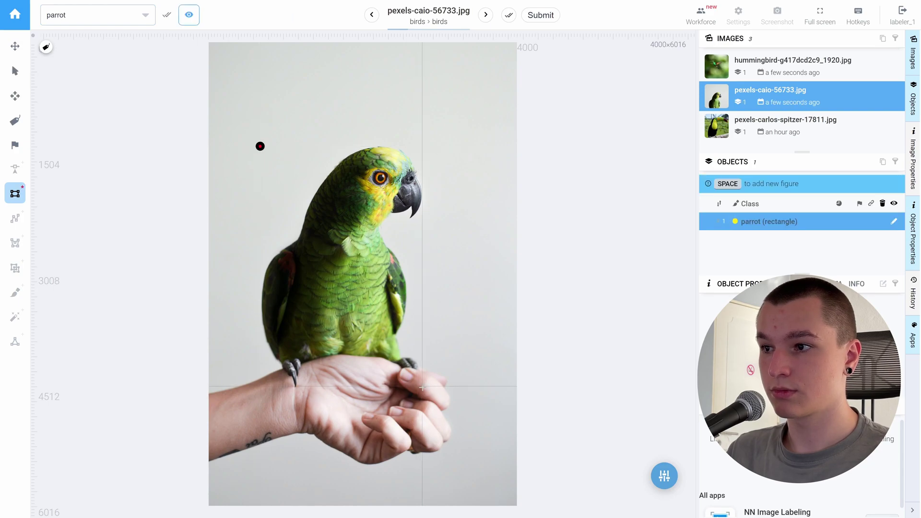
{"action": "left_click", "coordinate": [419, 384]}
{"action": "key", "text": "shift+Right"}
Switch the class to toucan, box the toucan and confirm the image
{"action": "key", "text": "Down"}
{"action": "key", "text": "Return"}
{"action": "left_click", "coordinate": [256, 100]}
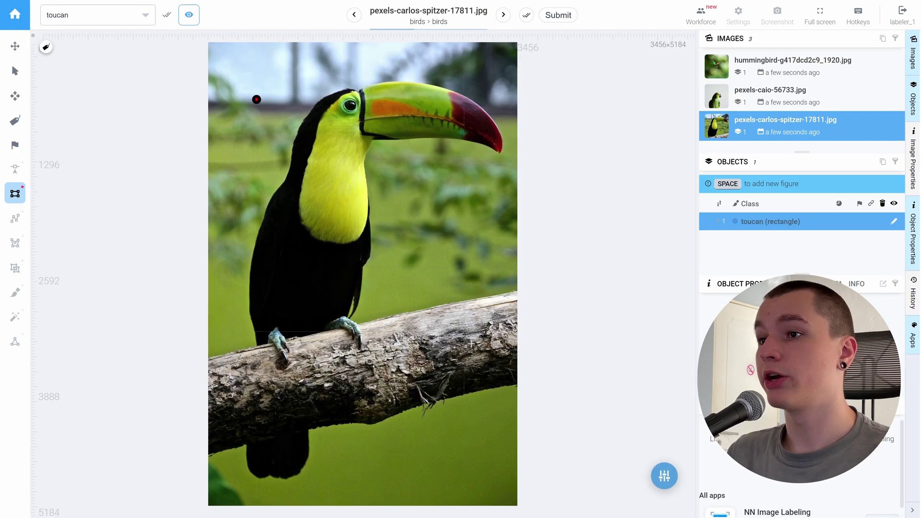
{"action": "left_click", "coordinate": [501, 373]}
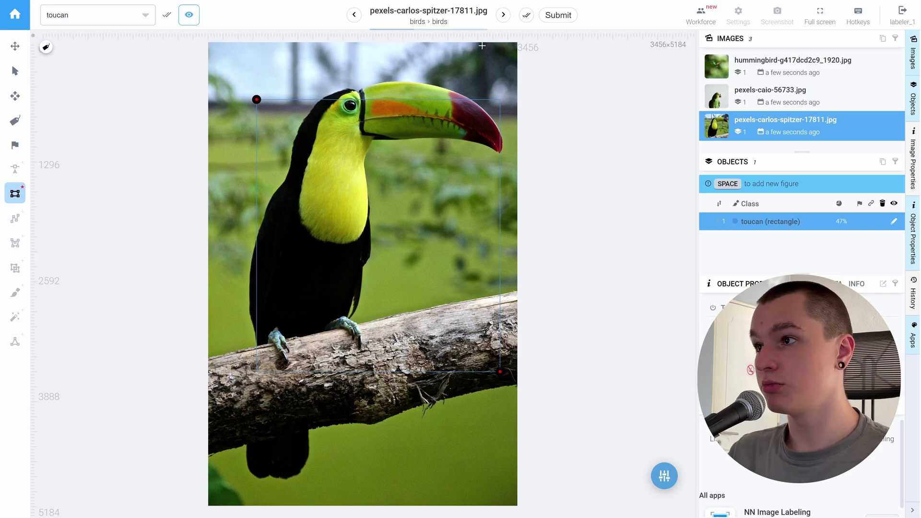
{"action": "left_click", "coordinate": [526, 15]}
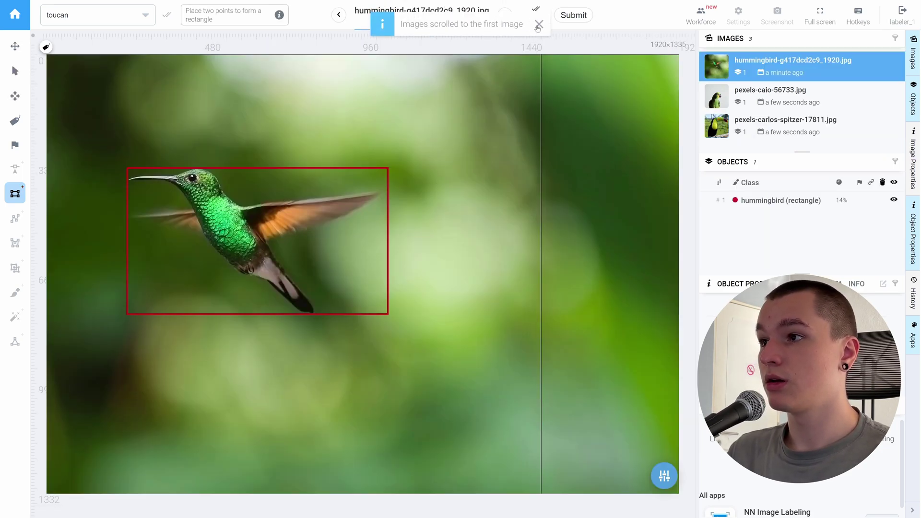
Dismiss the notice and submit the 3/3 annotated job, confirming the warning
{"action": "left_click", "coordinate": [538, 25]}
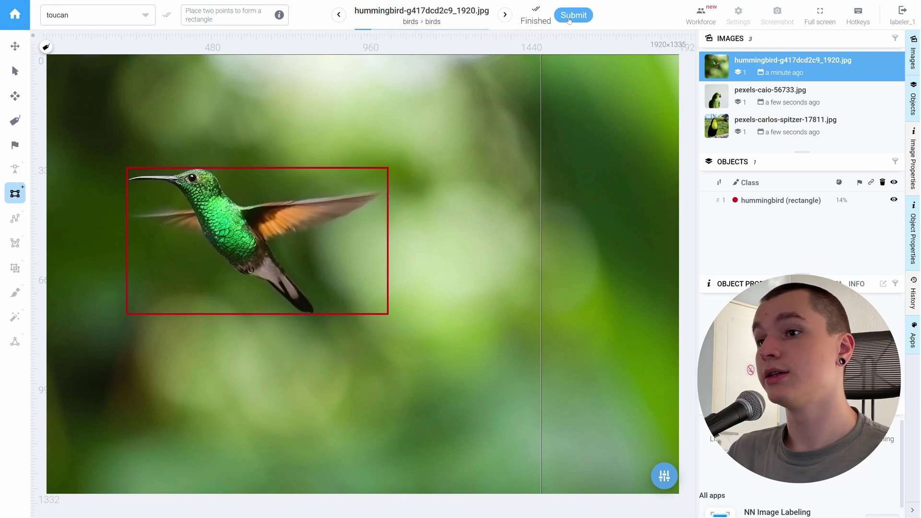
{"action": "left_click", "coordinate": [569, 20]}
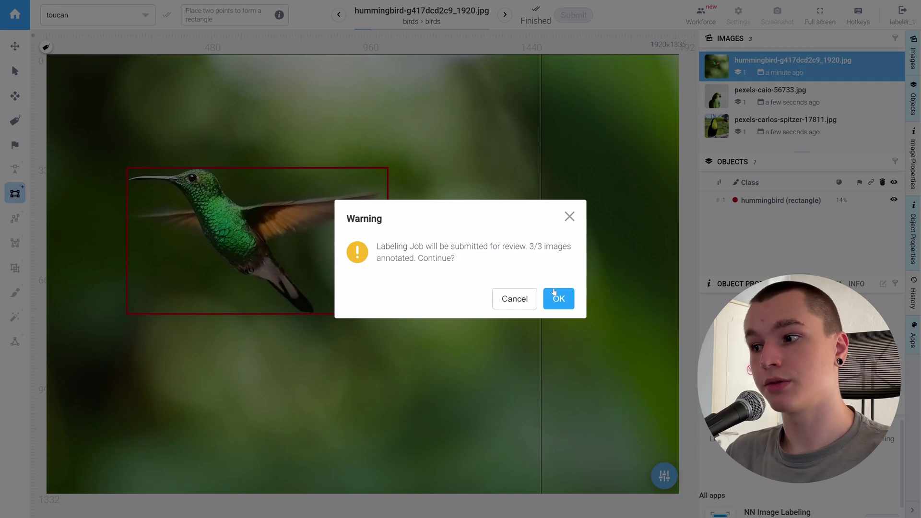
{"action": "left_click", "coordinate": [555, 298]}
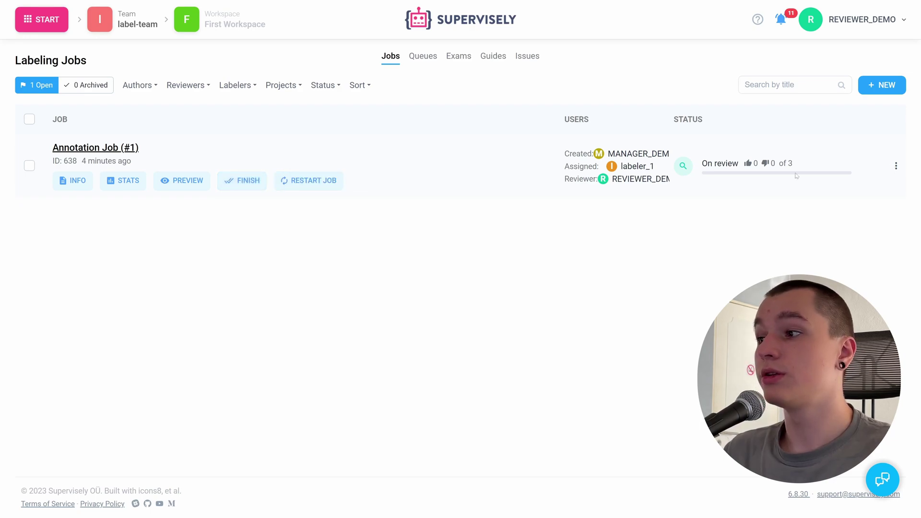
Review the job, accepting hummingbird and parrot, rejecting toucan, then return to the jobs list
{"action": "left_click", "coordinate": [895, 165]}
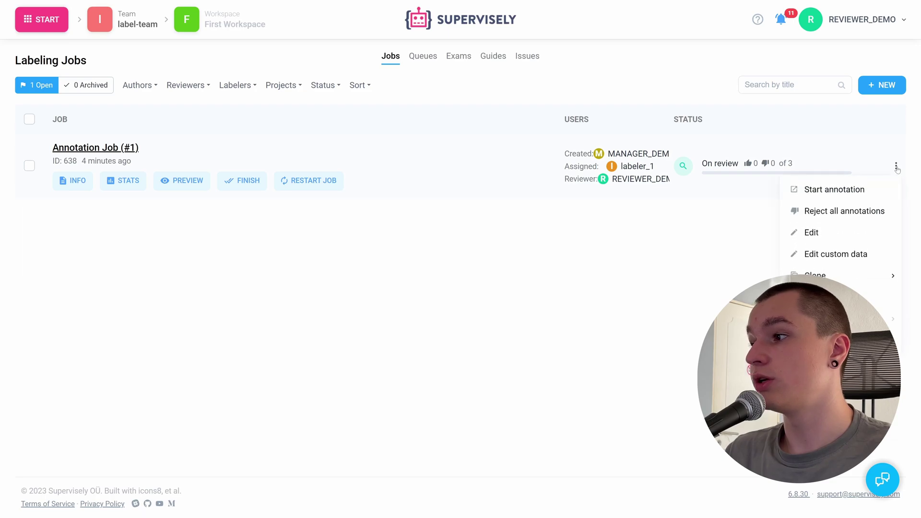
{"action": "left_click", "coordinate": [870, 184]}
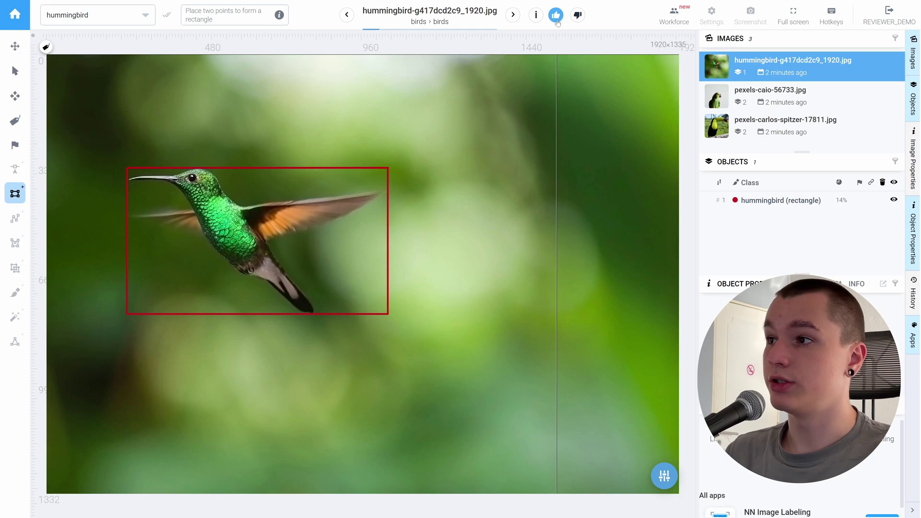
{"action": "left_click", "coordinate": [555, 15]}
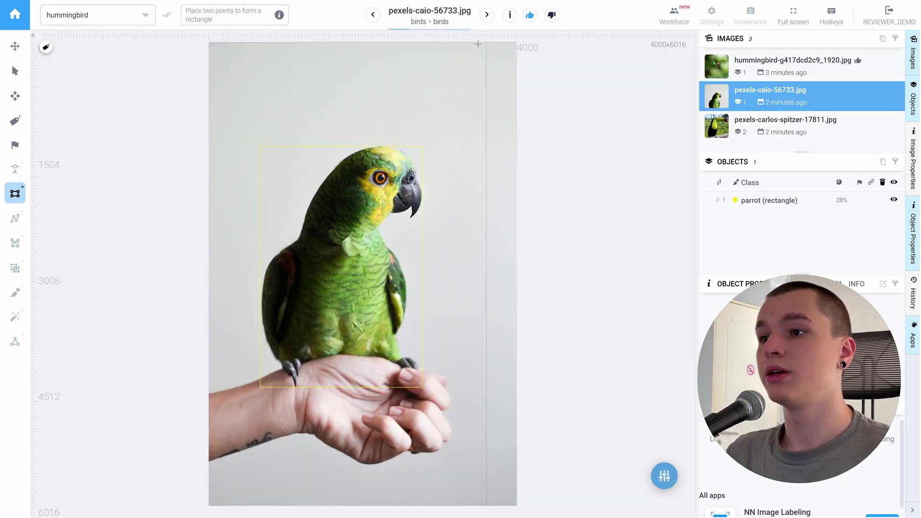
{"action": "left_click", "coordinate": [529, 14]}
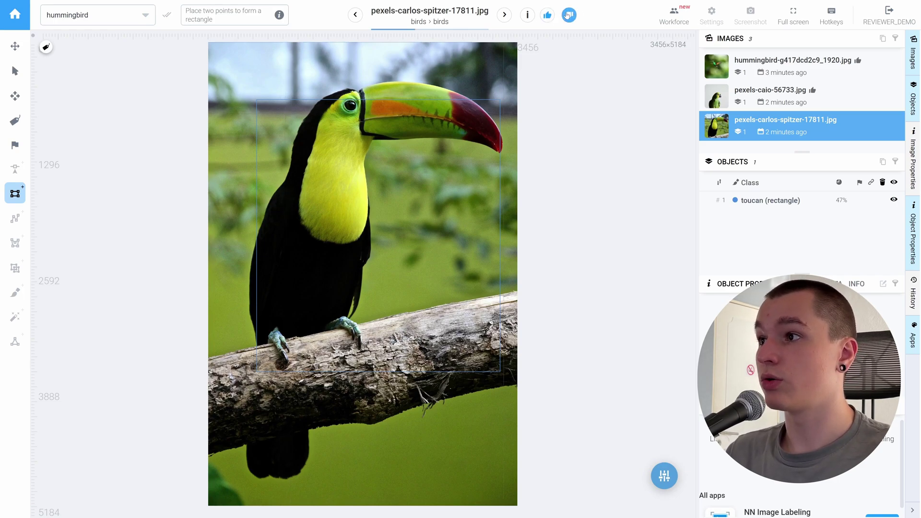
{"action": "left_click", "coordinate": [568, 15]}
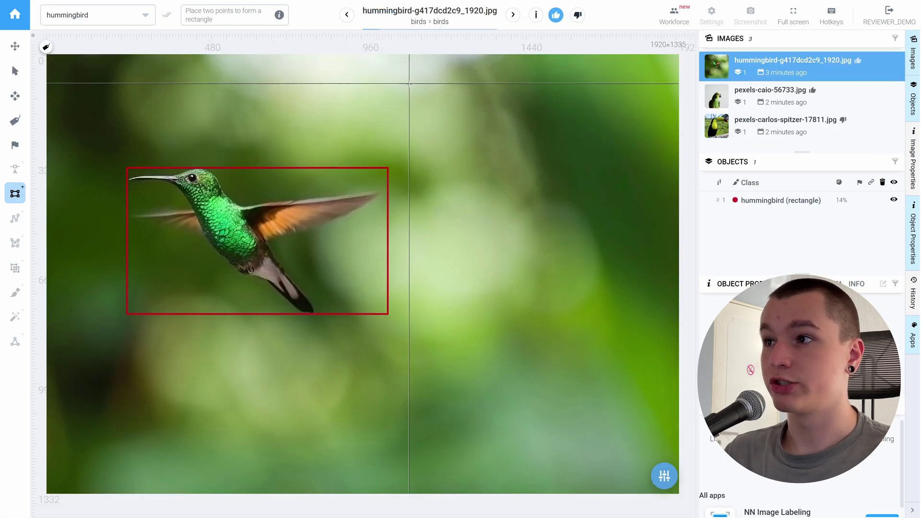
{"action": "left_click", "coordinate": [15, 15]}
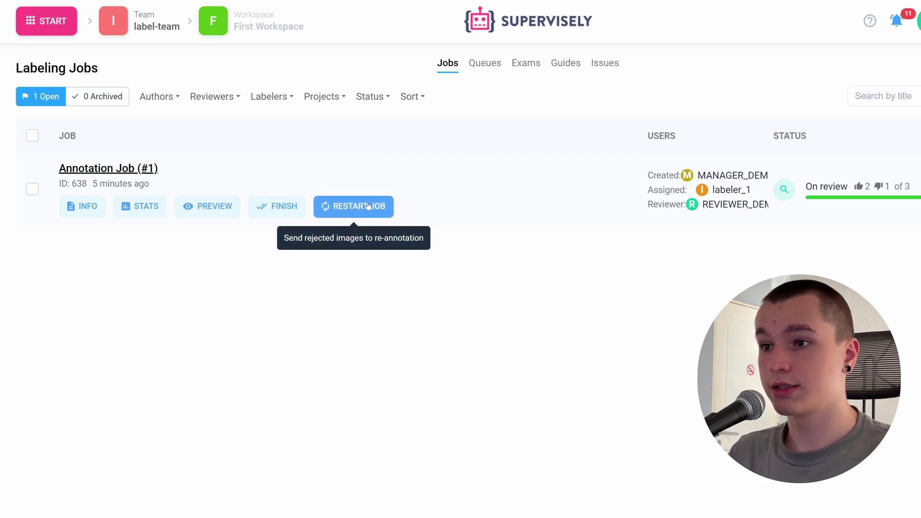
Restart the job as a new job containing the rejected toucan image
{"action": "left_click", "coordinate": [346, 212]}
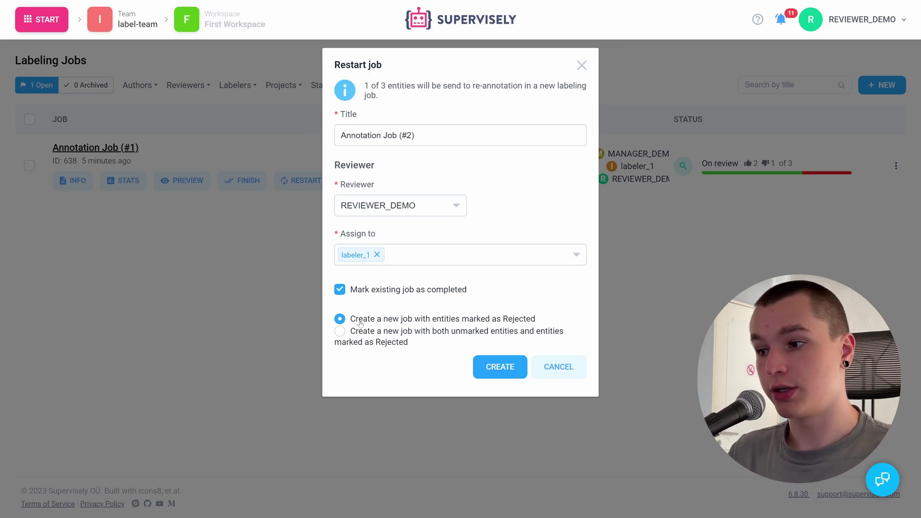
{"action": "left_click", "coordinate": [487, 364]}
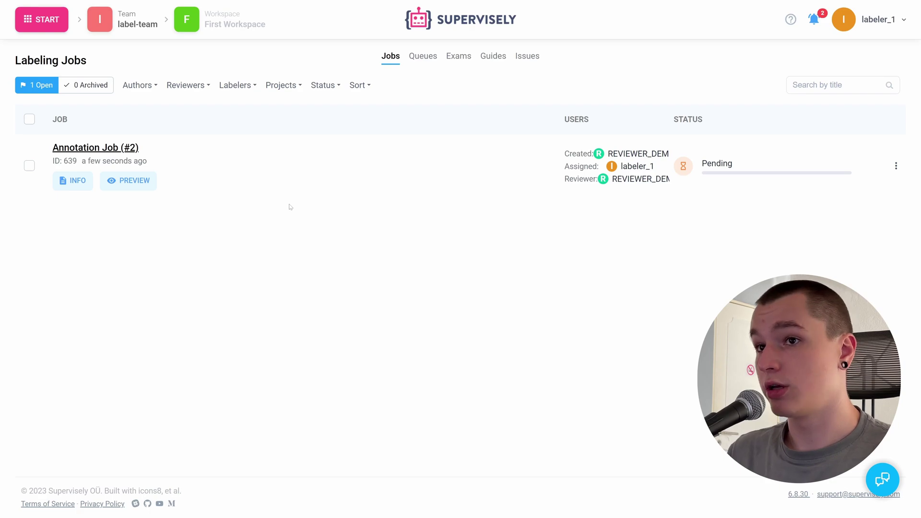
Open re-annotation job #2 and stretch the toucan's bounding box outward to cover the whole bird
{"action": "left_click", "coordinate": [896, 166]}
{"action": "left_click", "coordinate": [848, 188]}
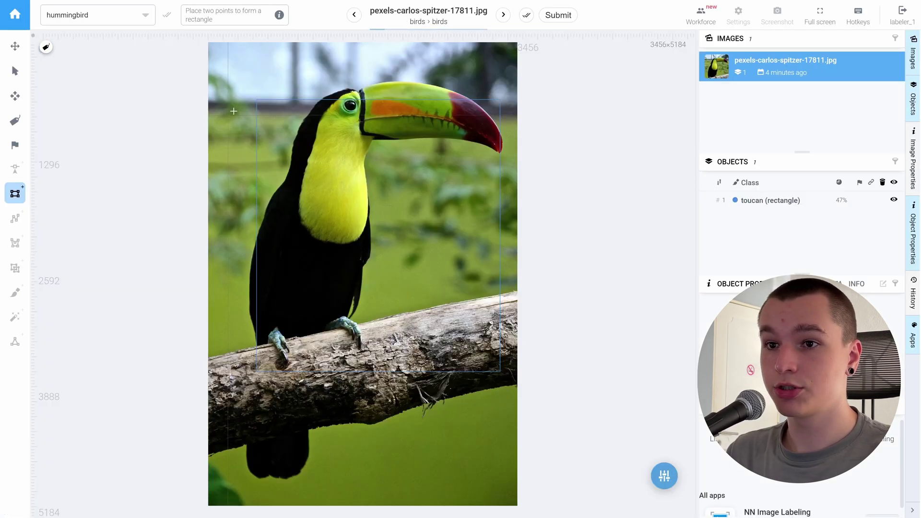
{"action": "left_click", "coordinate": [15, 71]}
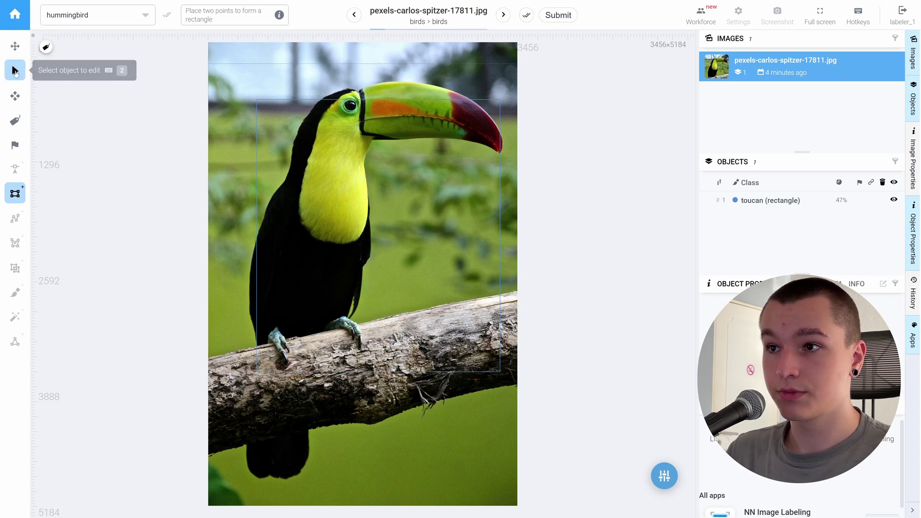
{"action": "left_click", "coordinate": [285, 124]}
{"action": "left_click_drag", "start_coordinate": [257, 99], "coordinate": [247, 80]}
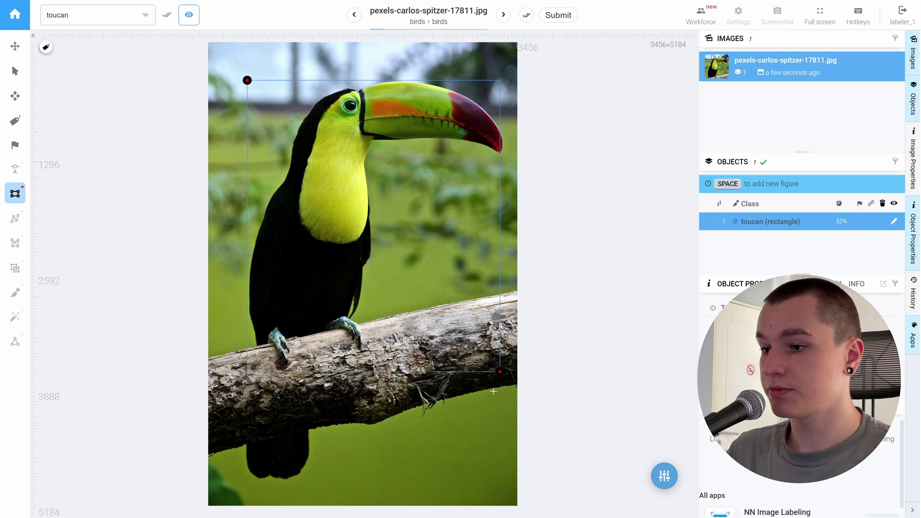
{"action": "left_click_drag", "start_coordinate": [499, 372], "coordinate": [502, 370]}
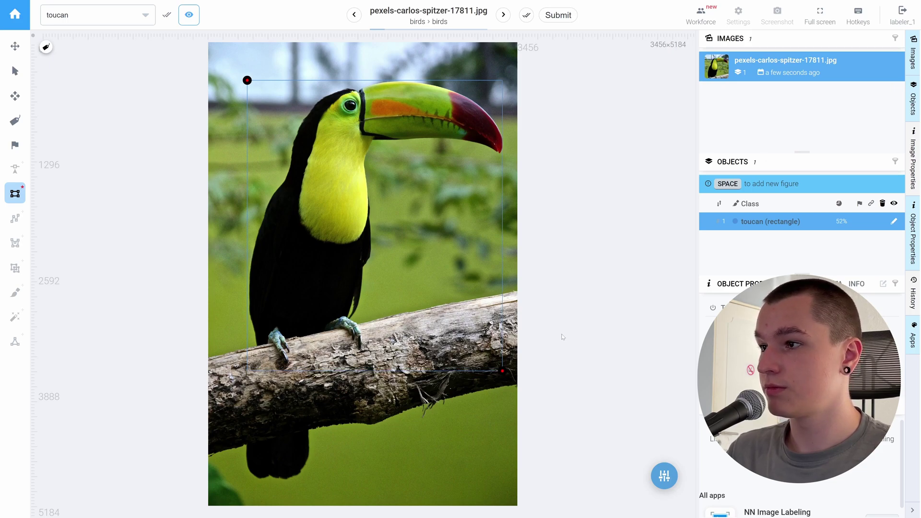
Submit the corrected Annotation Job (#2) for review
{"action": "left_click", "coordinate": [526, 14]}
{"action": "left_click", "coordinate": [559, 15]}
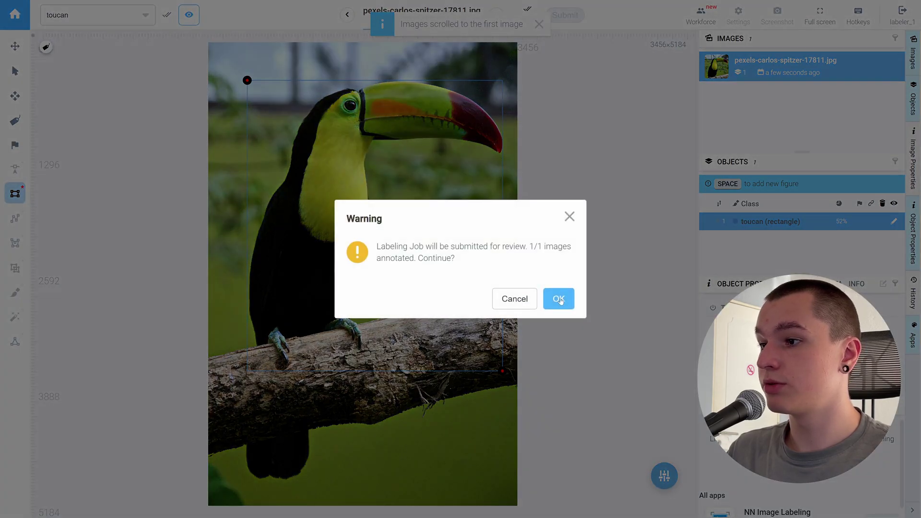
{"action": "left_click", "coordinate": [558, 298]}
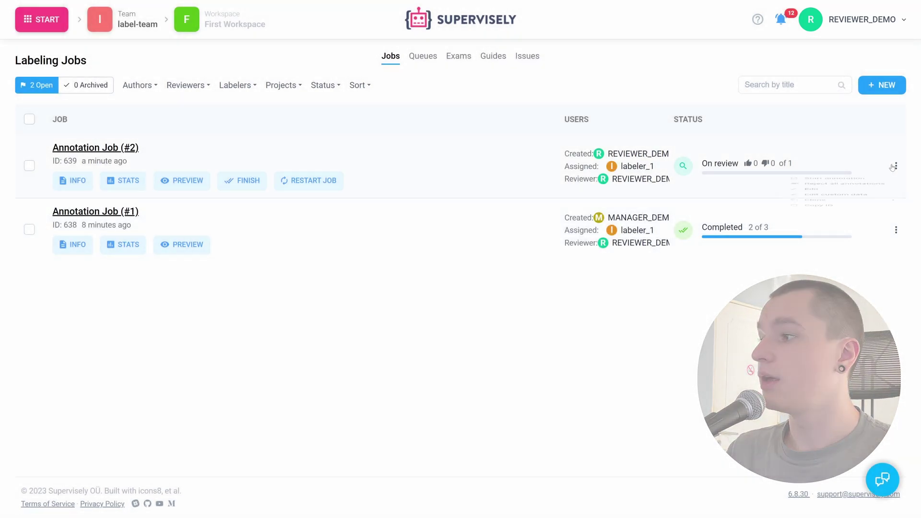
Review job #2's toucan annotation, then mark Annotation Job (#2) as finished from the jobs list
{"action": "left_click", "coordinate": [895, 165]}
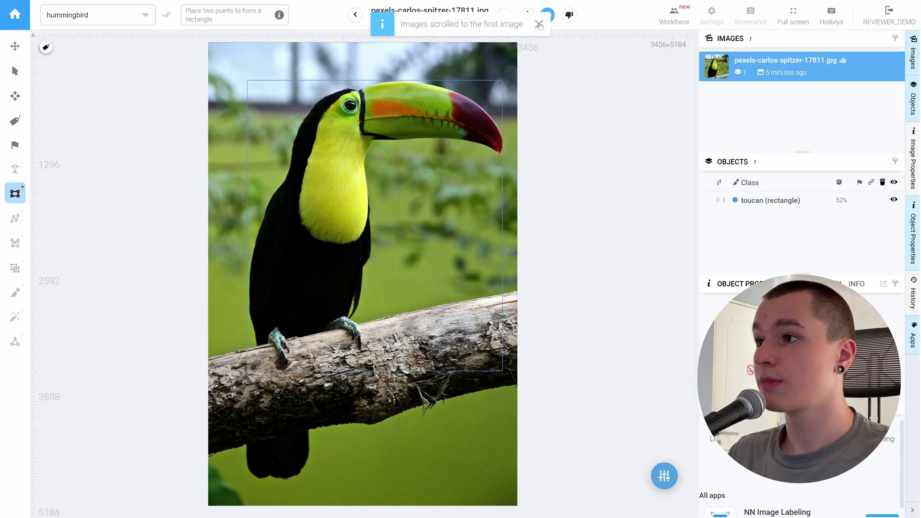
{"action": "left_click", "coordinate": [539, 24]}
{"action": "left_click", "coordinate": [22, 19]}
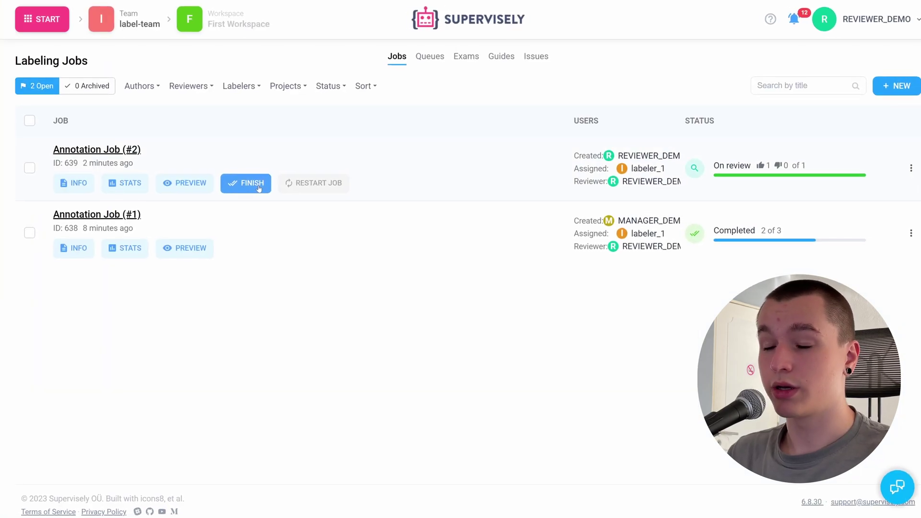
{"action": "left_click", "coordinate": [257, 186]}
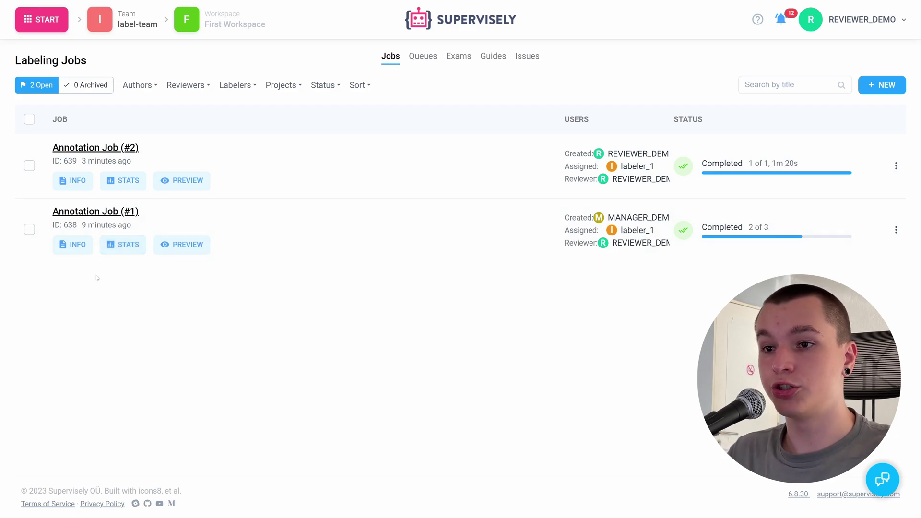
{"action": "left_click", "coordinate": [123, 244]}
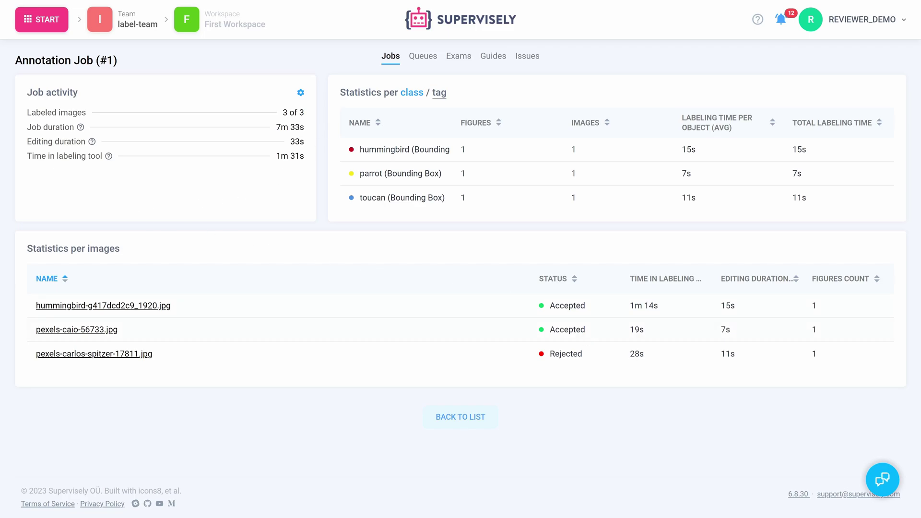
{"action": "left_click", "coordinate": [461, 417]}
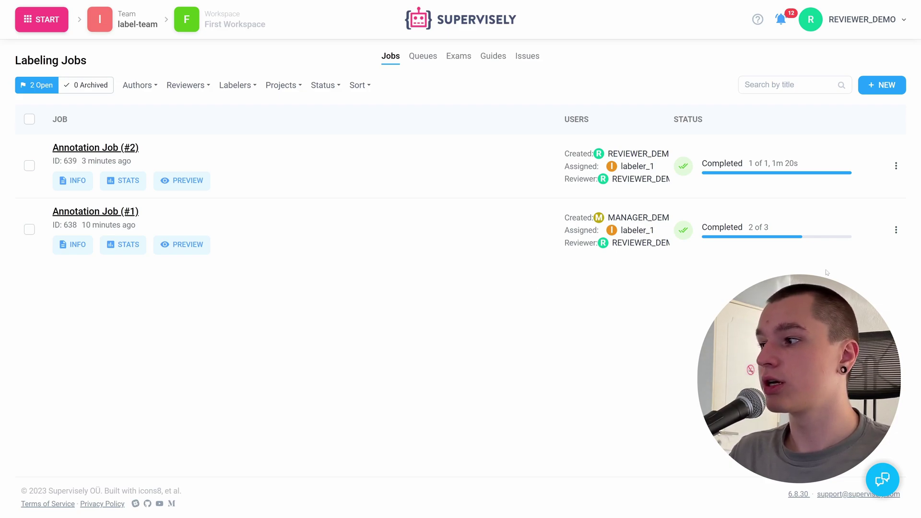
{"action": "left_click", "coordinate": [896, 230]}
{"action": "mouse_move", "coordinate": [844, 296]}
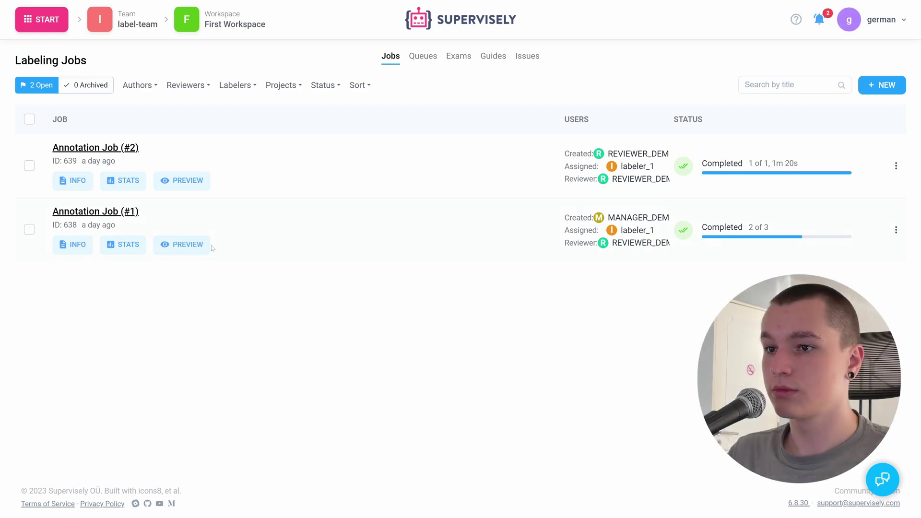
{"action": "left_click", "coordinate": [198, 244]}
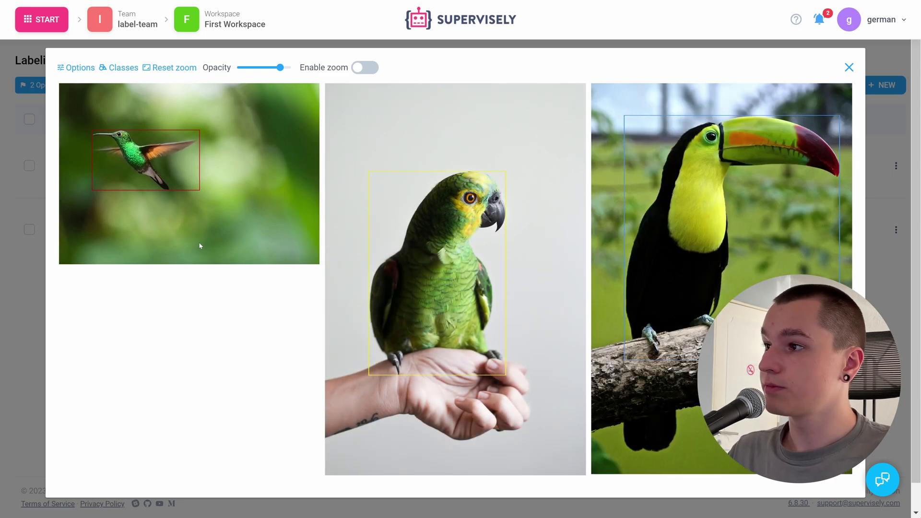
{"action": "key", "text": "Escape"}
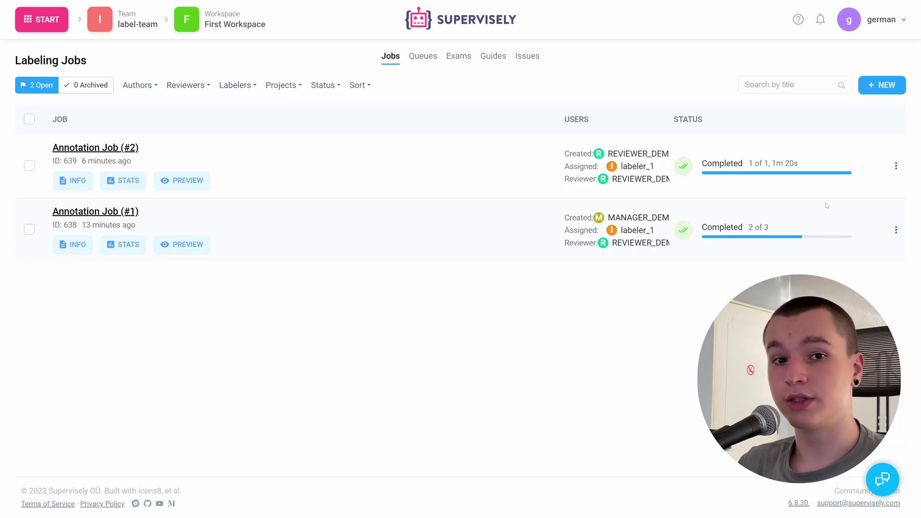
{"action": "left_click", "coordinate": [895, 229]}
{"action": "mouse_move", "coordinate": [836, 350]}
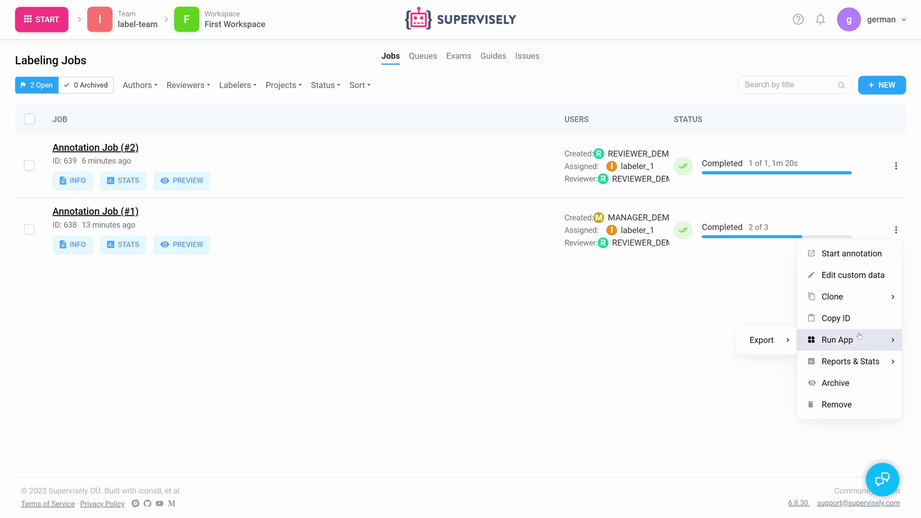
{"action": "mouse_move", "coordinate": [778, 346]}
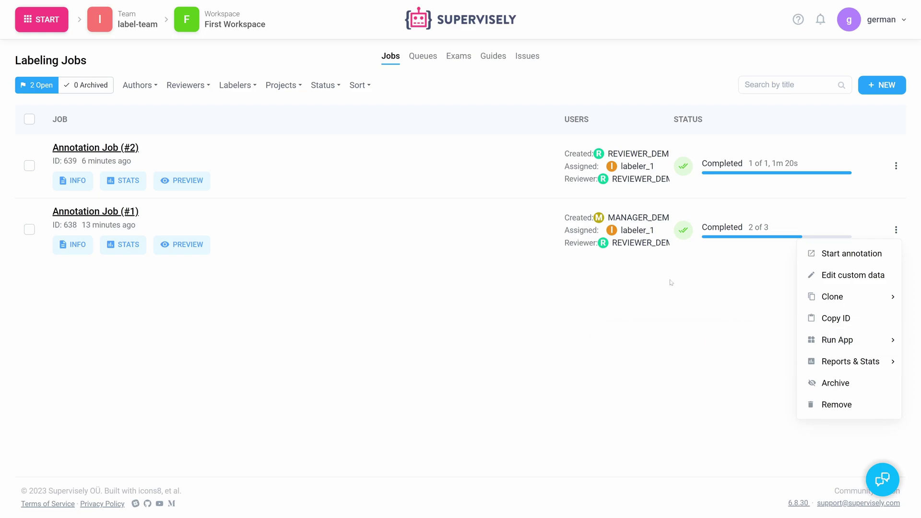
{"action": "left_click", "coordinate": [534, 290]}
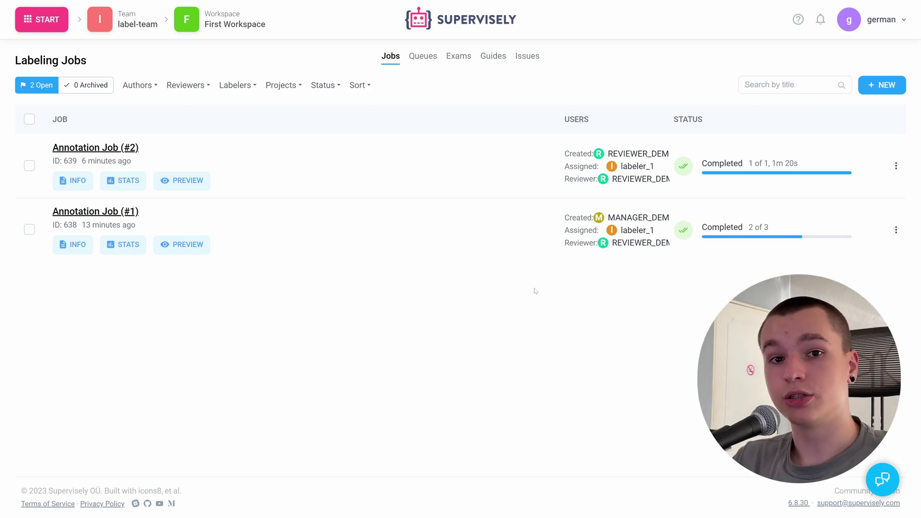